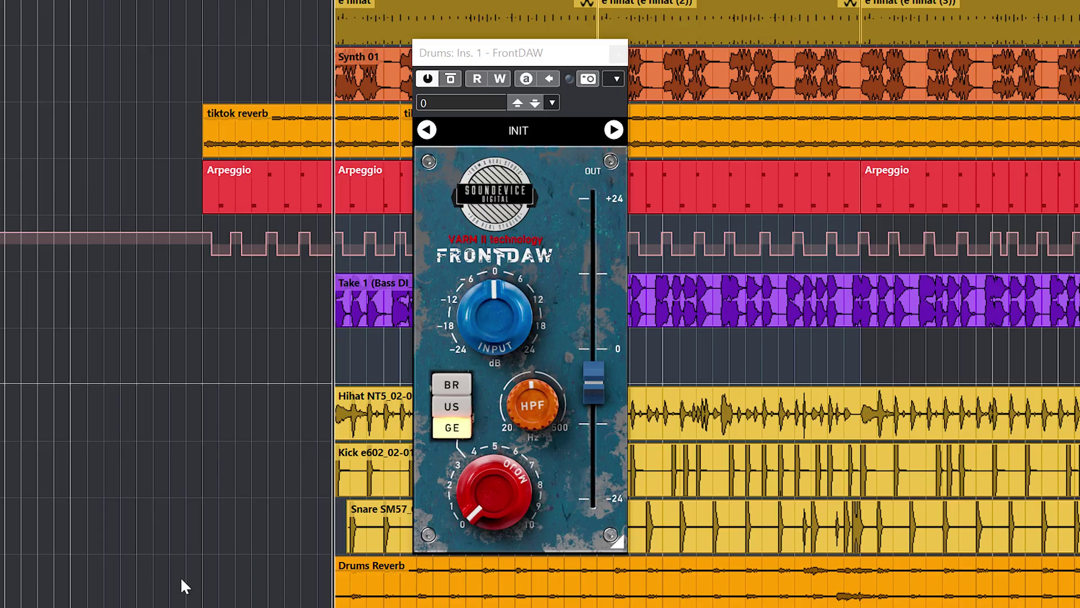
Play the project and turn up the MOJO amount on the Drums FrontDAW.
key("space")
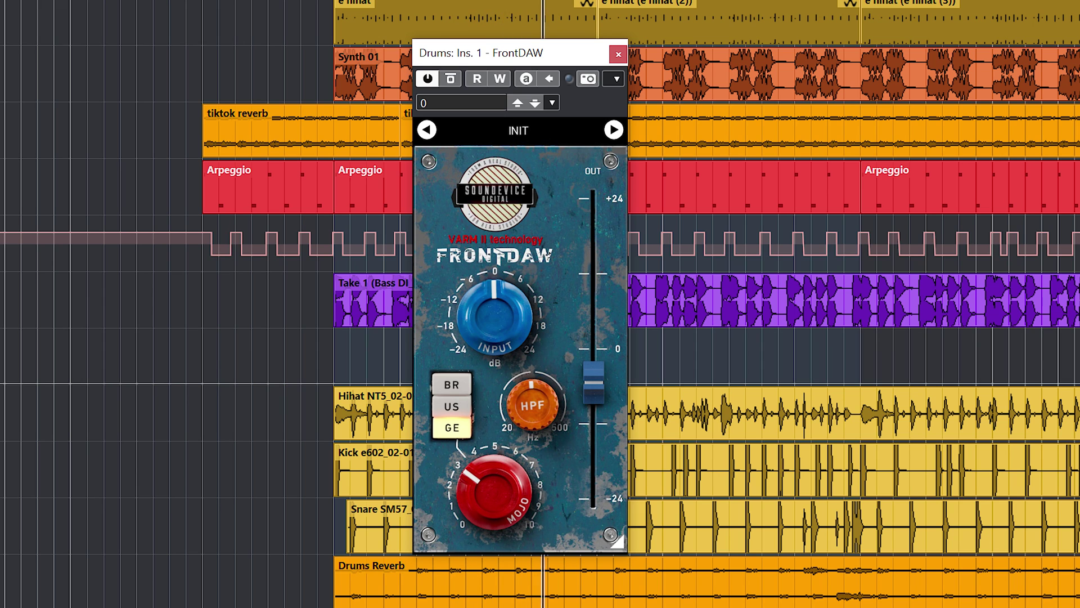
left_click_drag(494, 489, 494, 410)
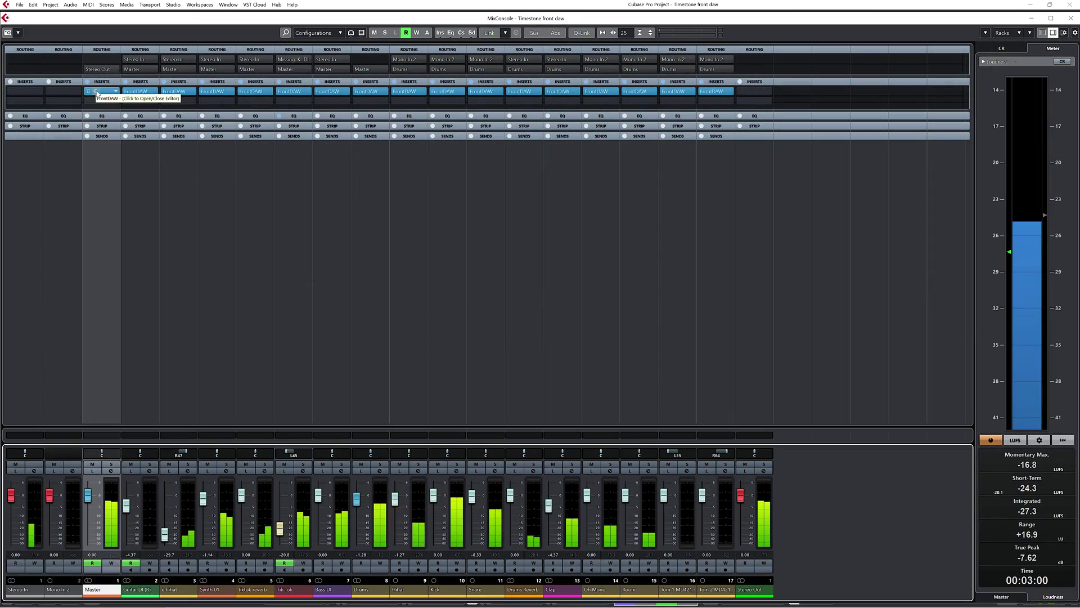
Open FrontDAW on the Master channel and set the FrontDAW console mode to US.
left_click(96, 93)
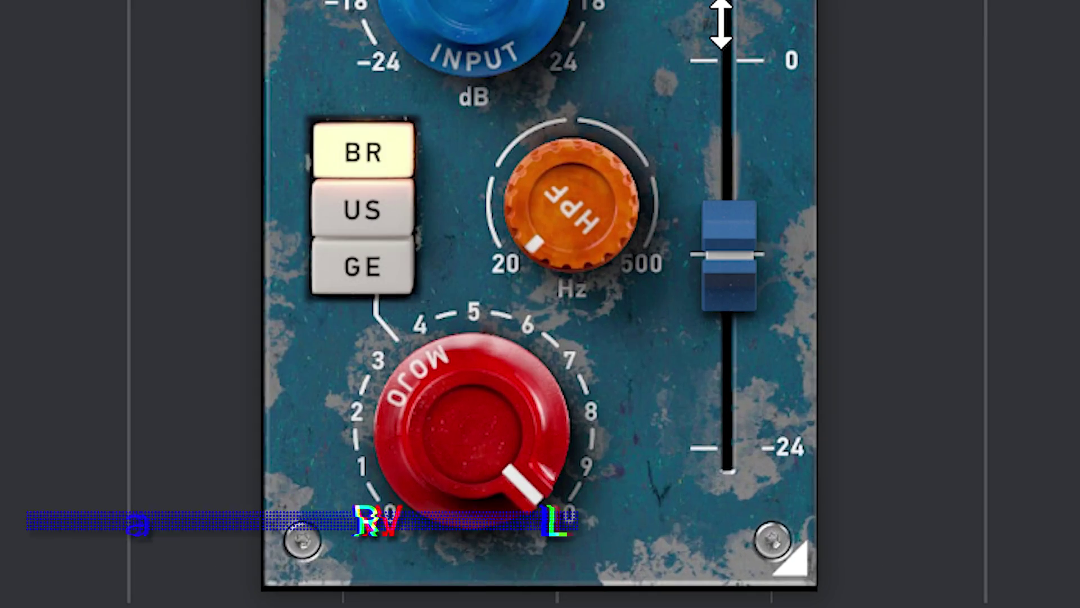
left_click(352, 210)
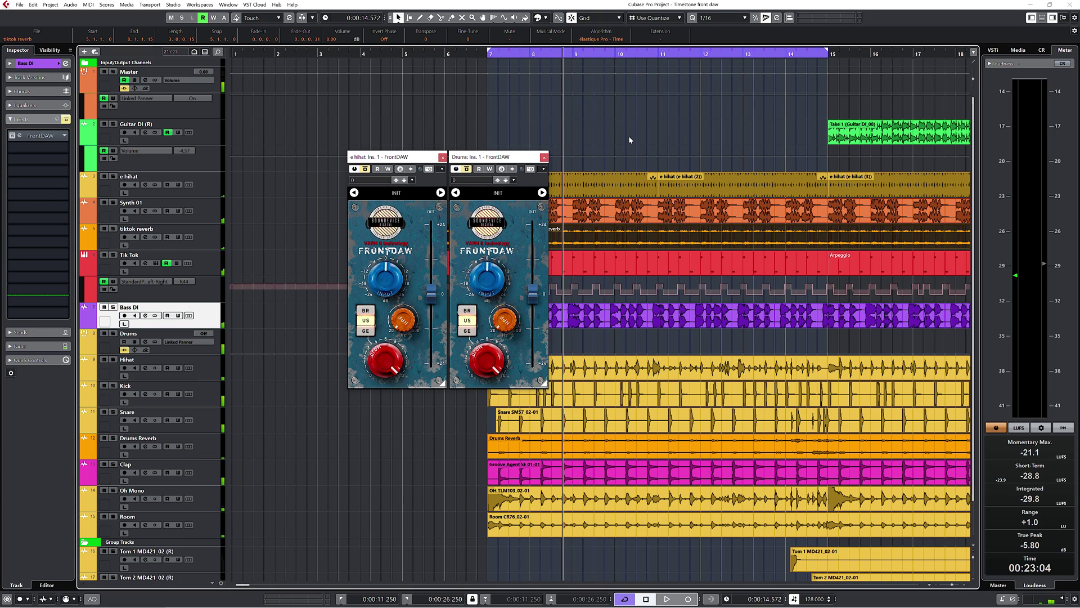
Play from the left locator and toggle the global inserts bypass in the MixConsole to compare the mix with and without FrontDAW in US mode.
key("1")
key("space")
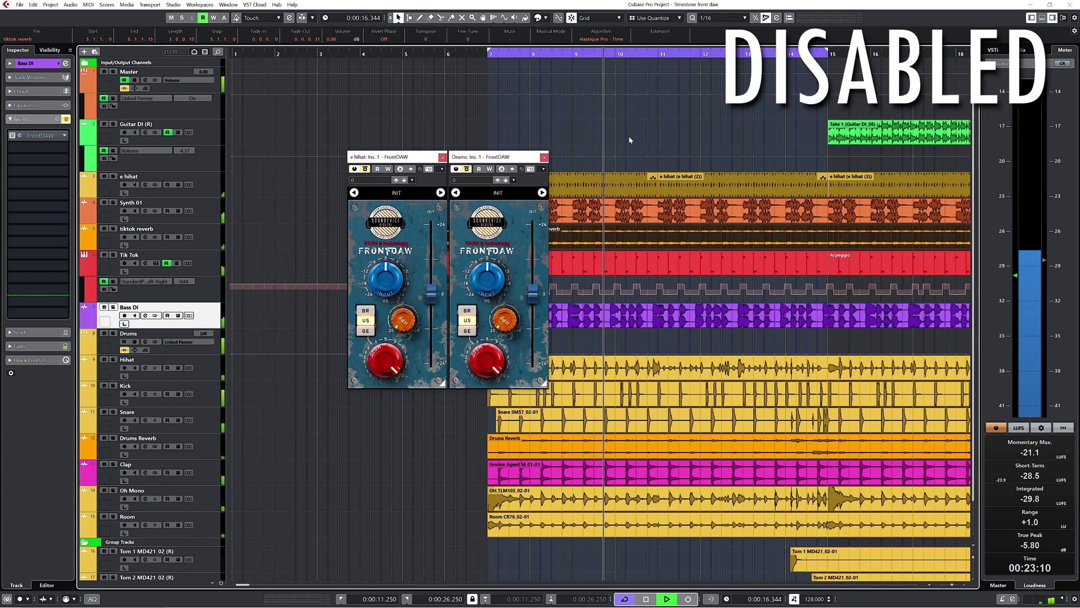
key("F3")
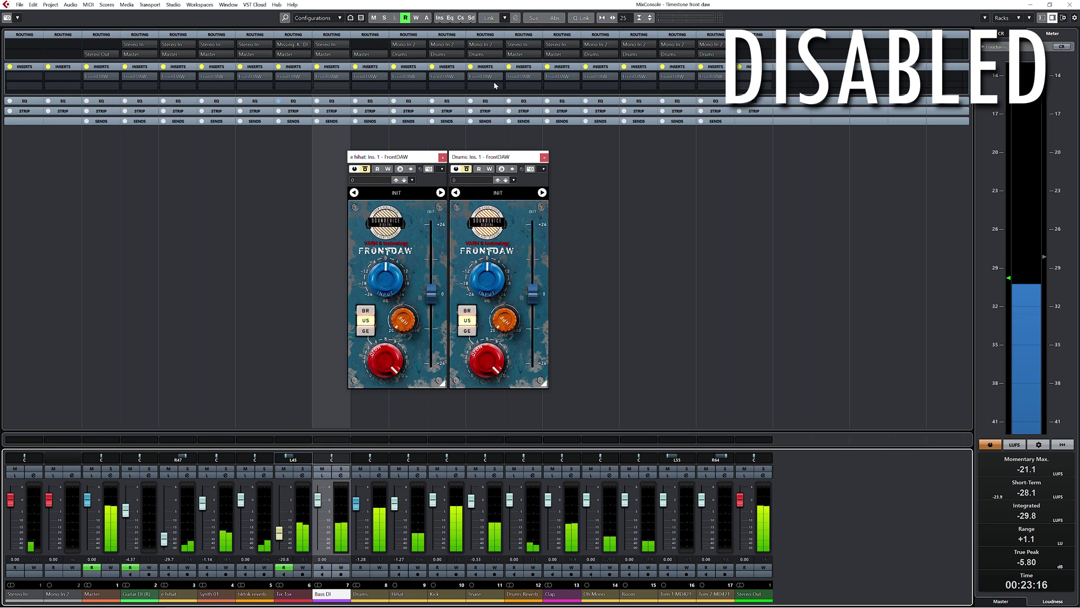
left_click(441, 19)
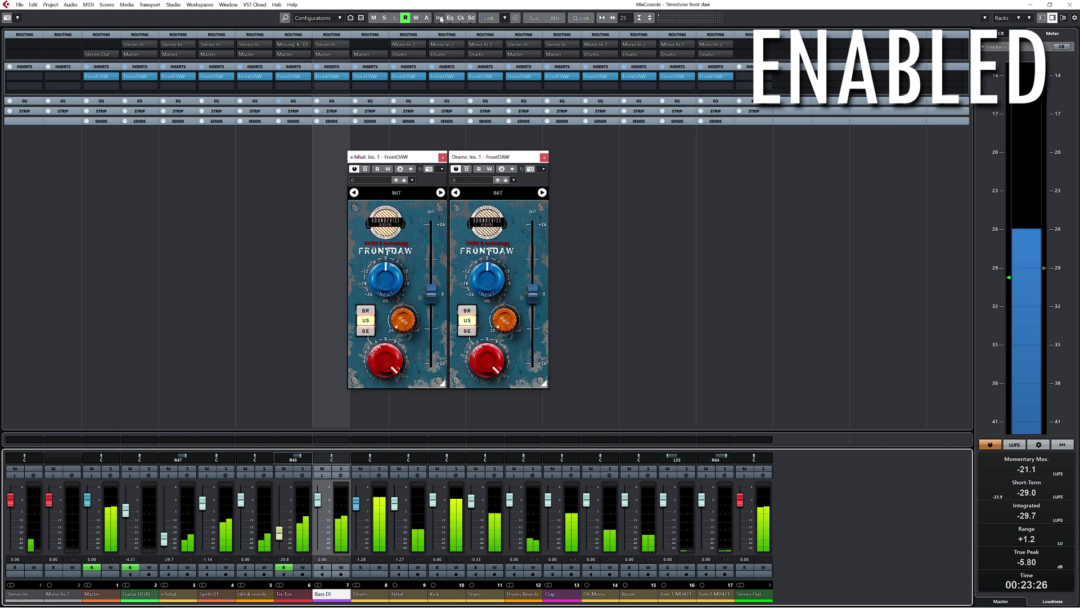
left_click(441, 18)
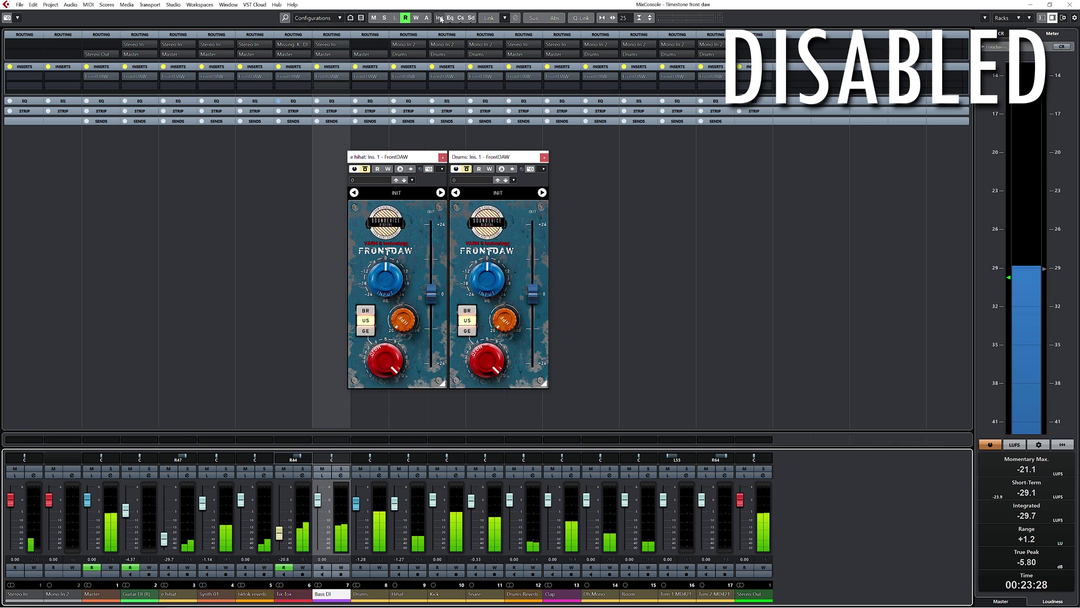
left_click(441, 19)
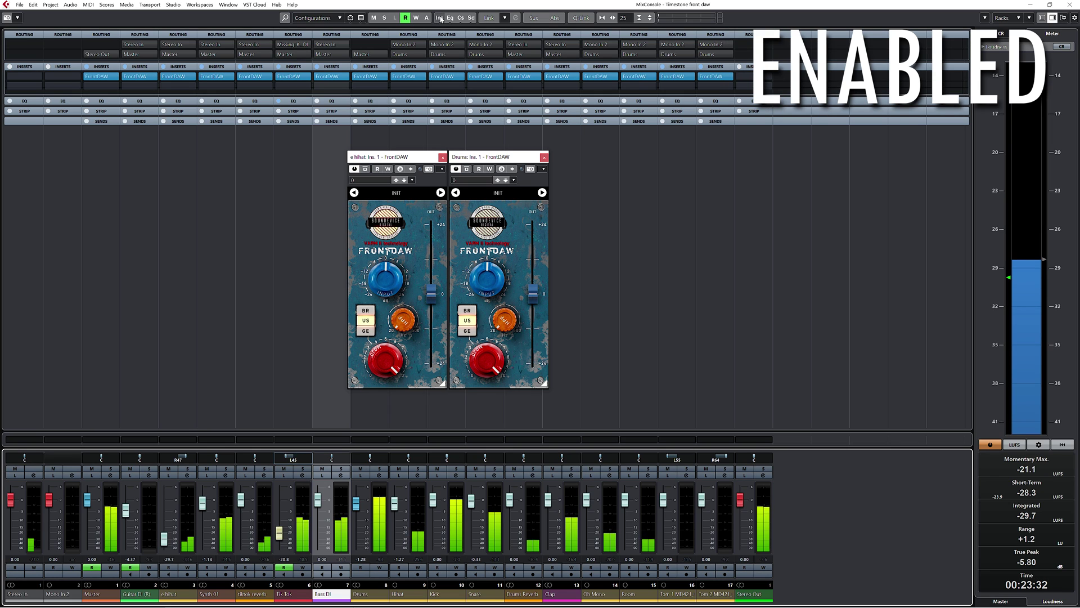
left_click(441, 19)
left_click(440, 19)
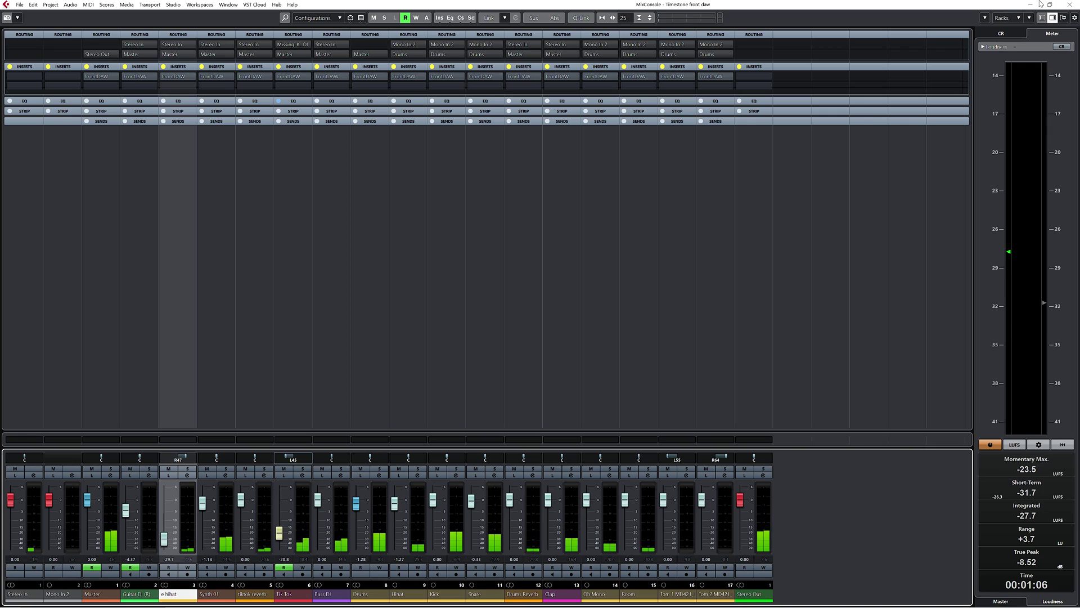
Close and reopen the MixConsole during playback and compare the mix with all channel inserts active and bypassed.
left_click(1073, 5)
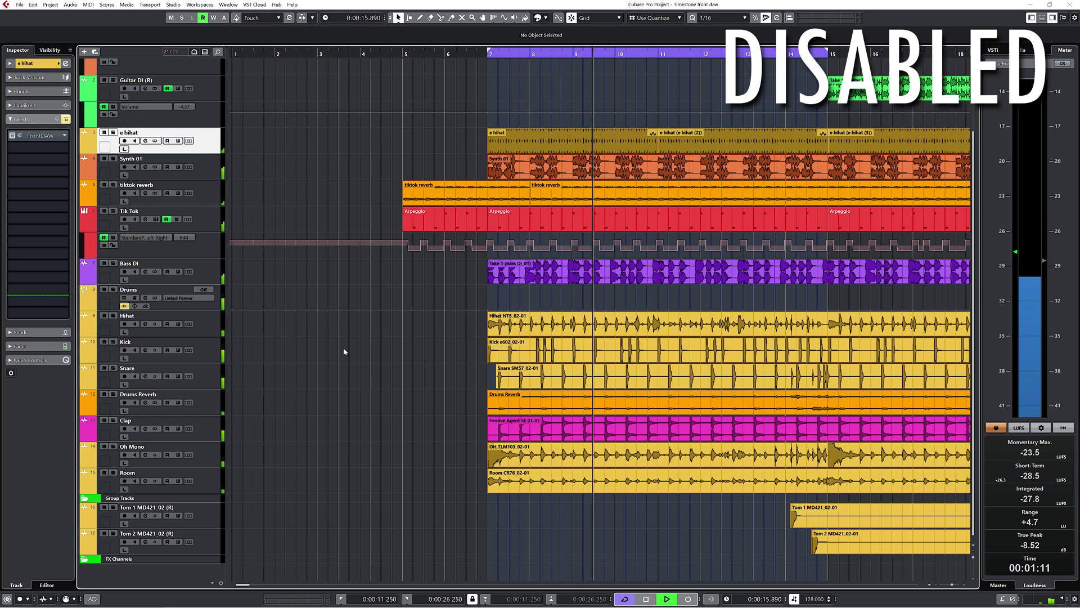
key("F3")
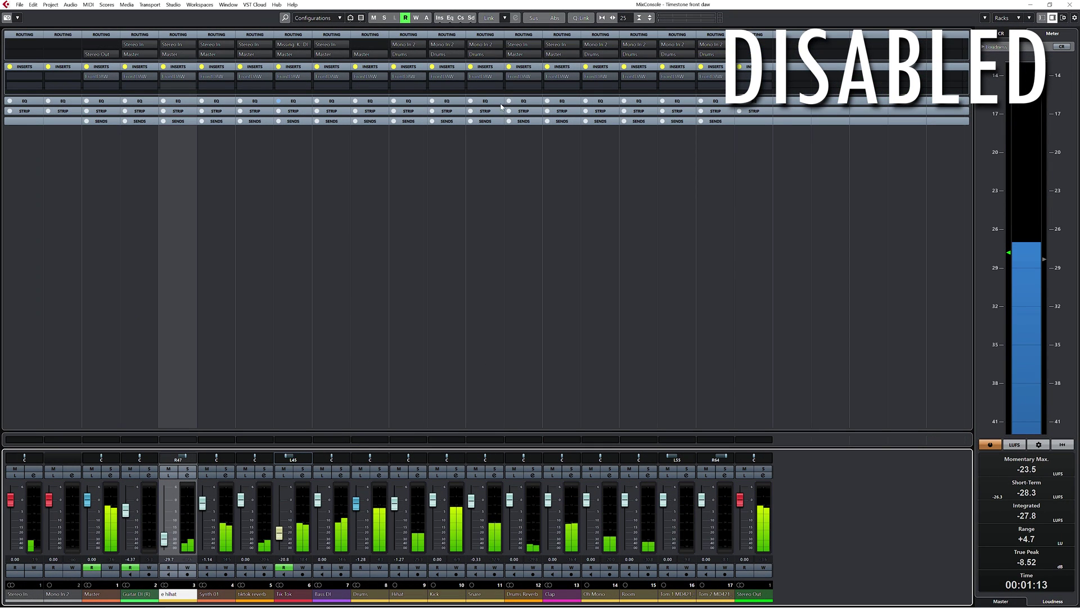
left_click(440, 18)
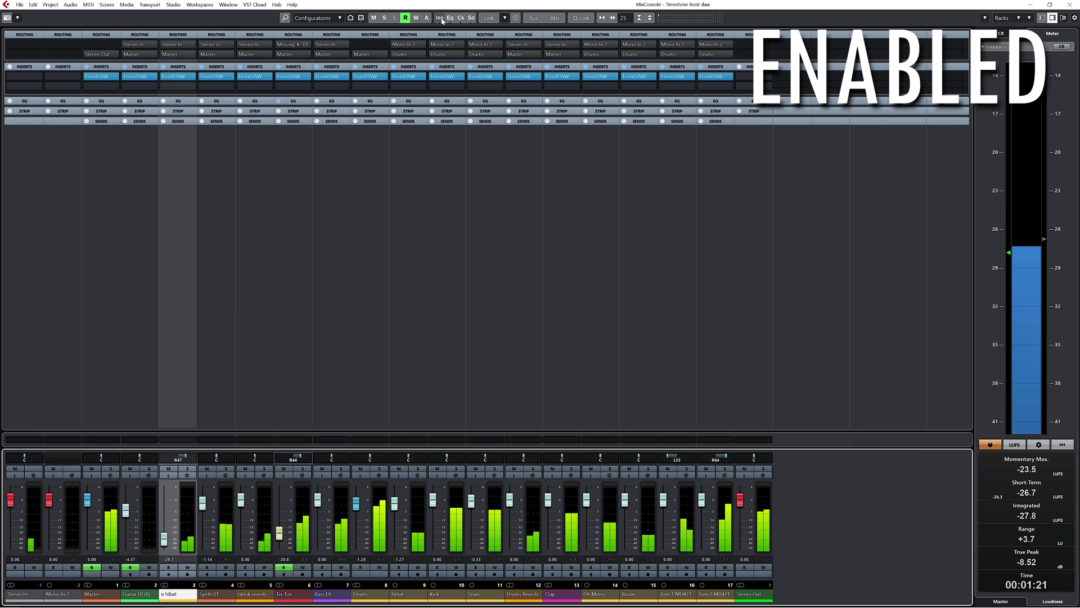
left_click(441, 18)
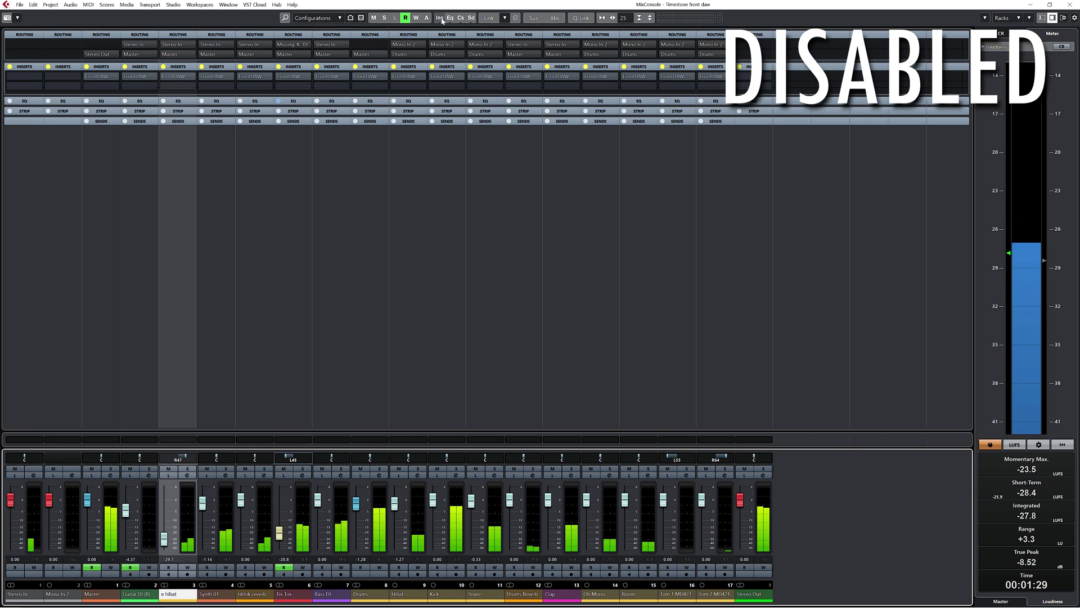
left_click(442, 20)
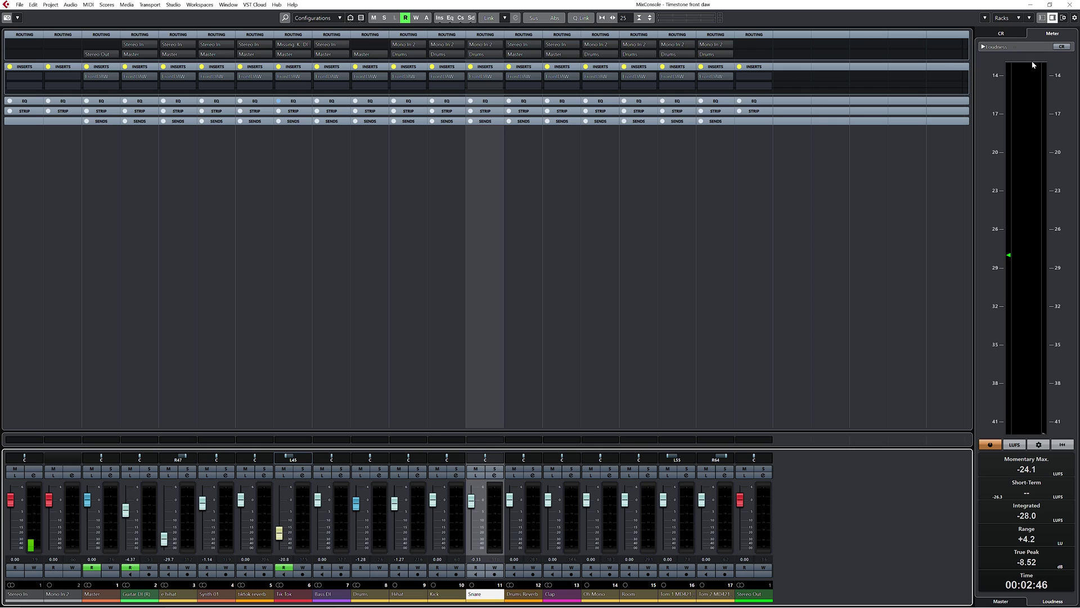
Check the project arrangement during playback, return to the MixConsole, and A/B the FrontDAW inserts across all channels.
key("F3")
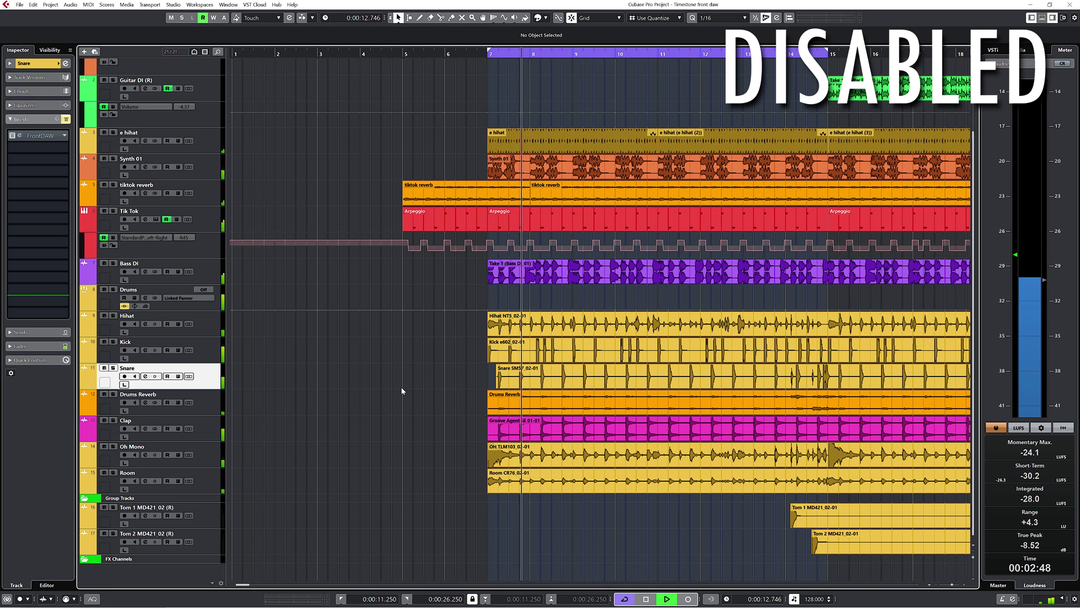
key("F3")
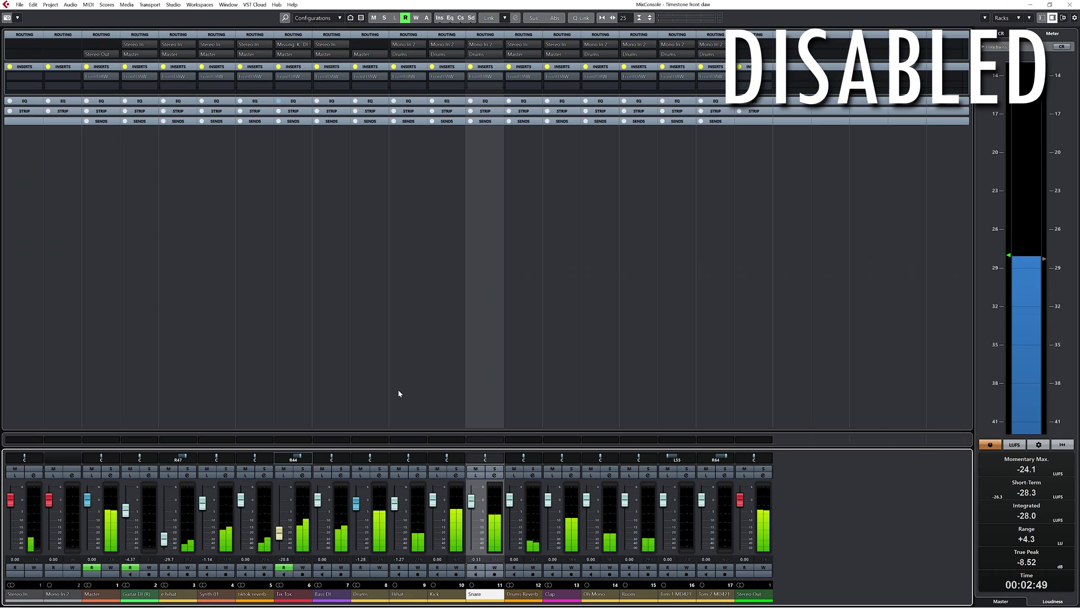
left_click(440, 18)
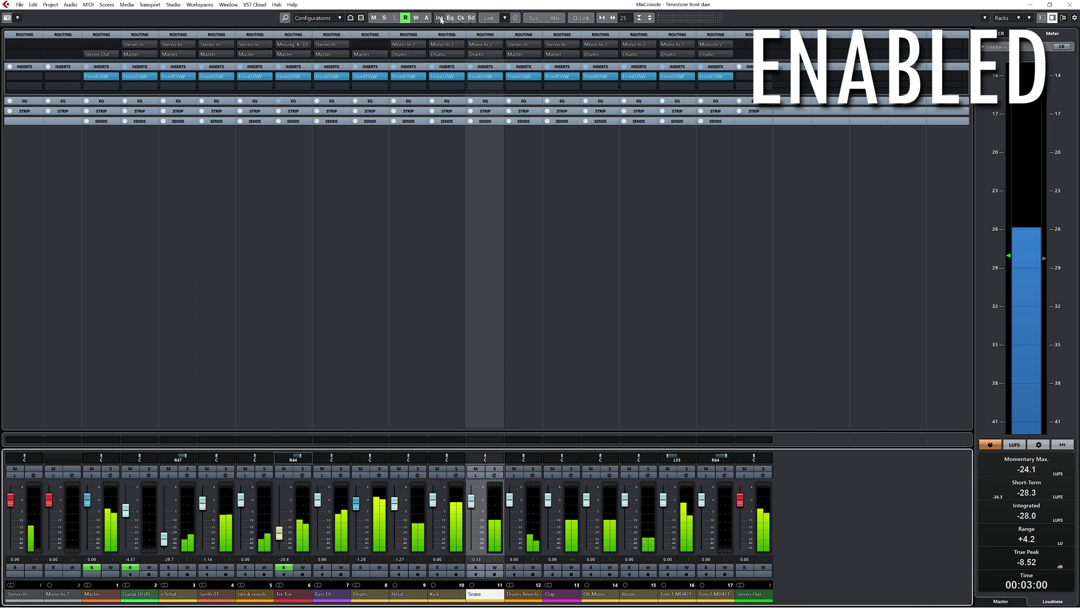
left_click(440, 18)
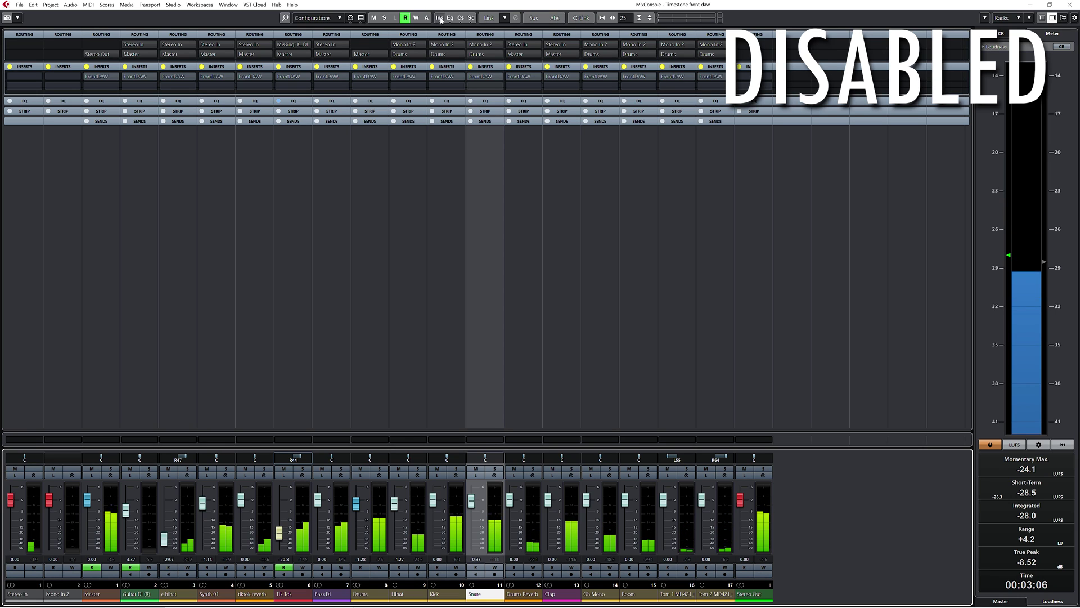
left_click(440, 18)
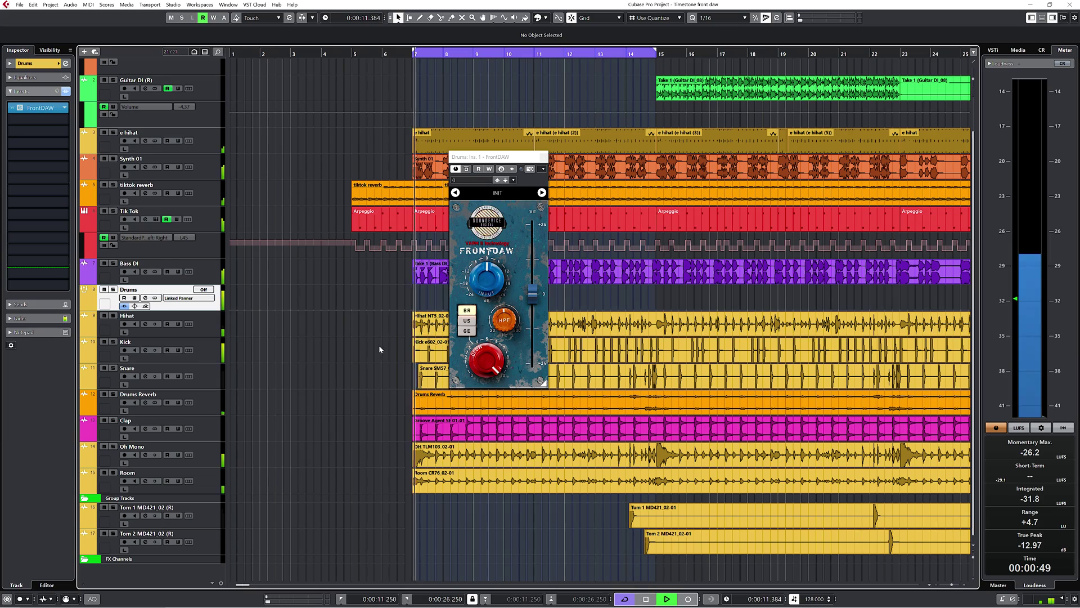
Adjust the input knob on the Drums FrontDAW and audition its US and GE modes.
mouse_move(487, 277)
left_mouse_down()
mouse_move(488, 294)
mouse_move(488, 284)
left_mouse_up()
left_click(469, 321)
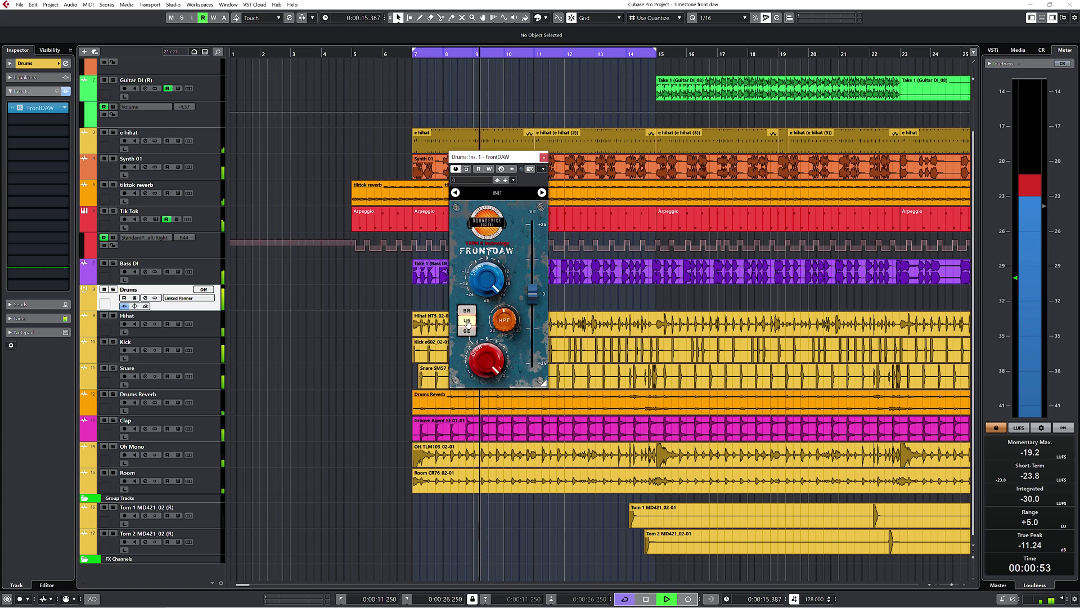
left_click(467, 330)
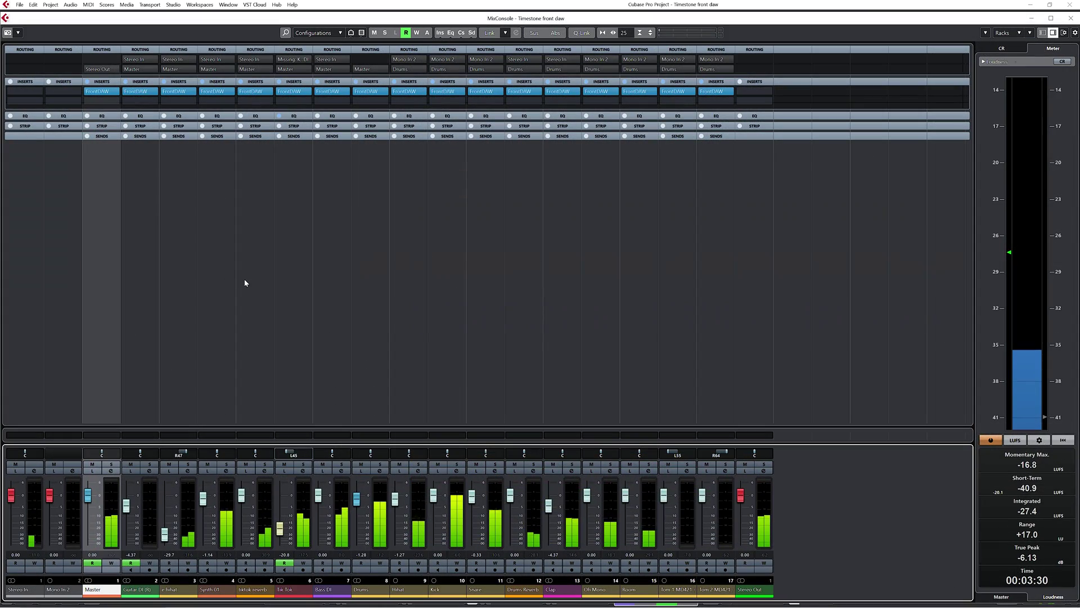
Solo Bass DI with its FrontDAW open and raise the plugin's input to about 24 dB.
left_click(328, 91)
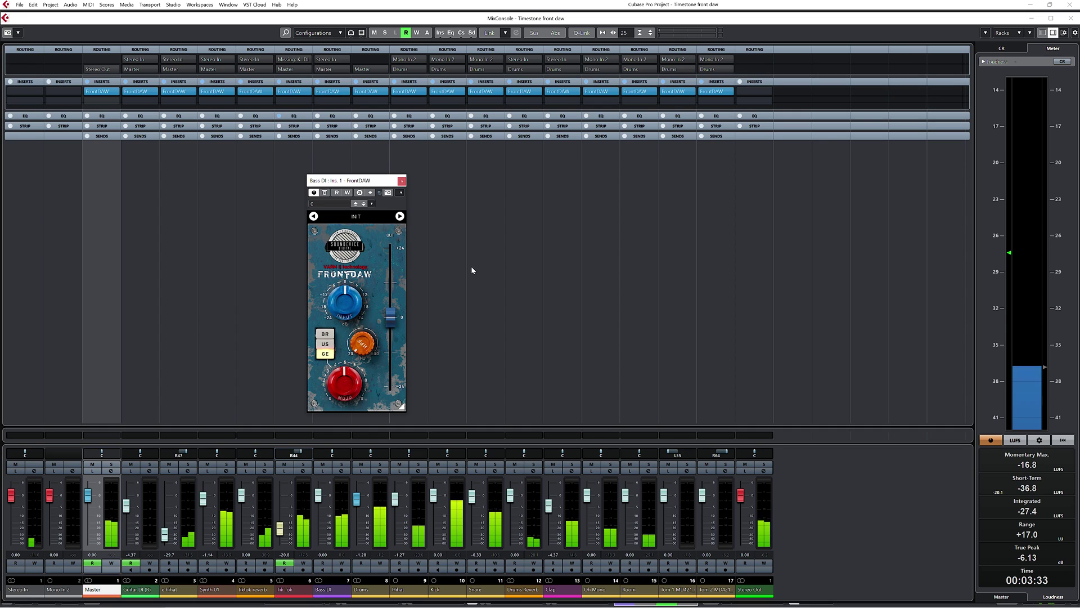
left_click(341, 465)
left_click_drag(344, 303, 339, 358)
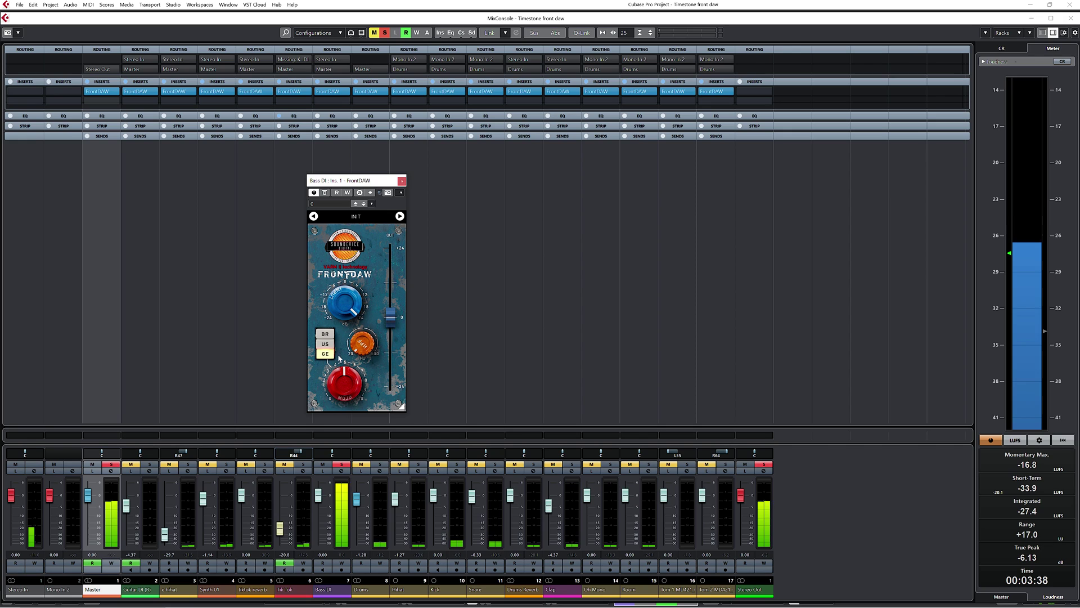
Audition the US and BR modes on the Bass DI FrontDAW and return it to GE.
left_click(328, 344)
left_click(326, 335)
left_click(326, 354)
Adjust the Bass DI FrontDAW's HPF, input, MOJO and output, and compare the bass with the plugin bypassed.
left_click_drag(355, 345, 389, 340)
left_click_drag(369, 304, 342, 369)
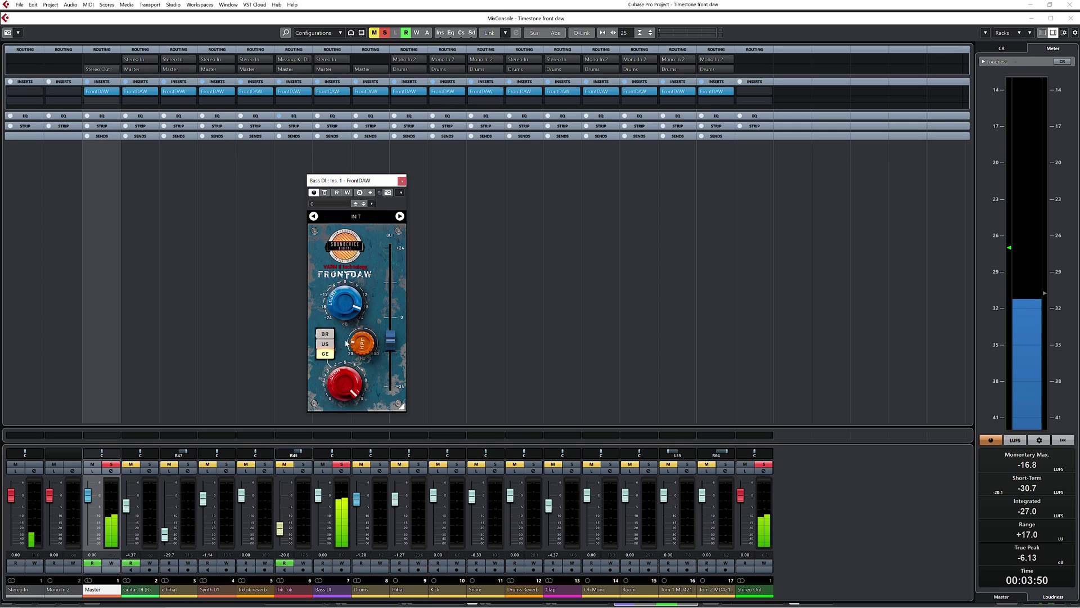
left_click(325, 192)
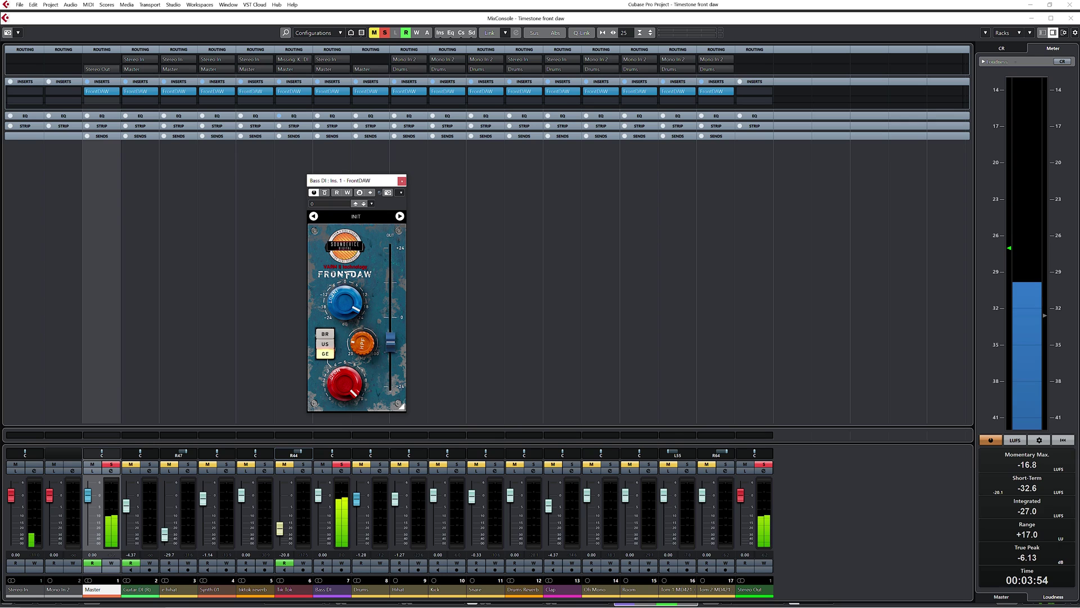
left_click(324, 193)
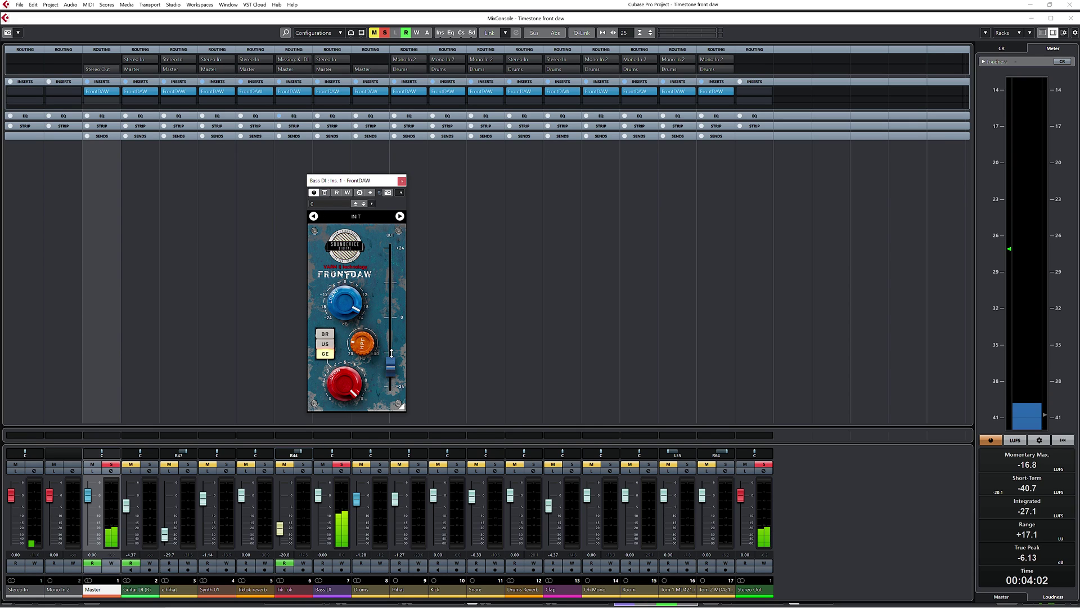
Switch the solo from Bass DI to the Drums group and close the Bass DI FrontDAW.
left_click(342, 464)
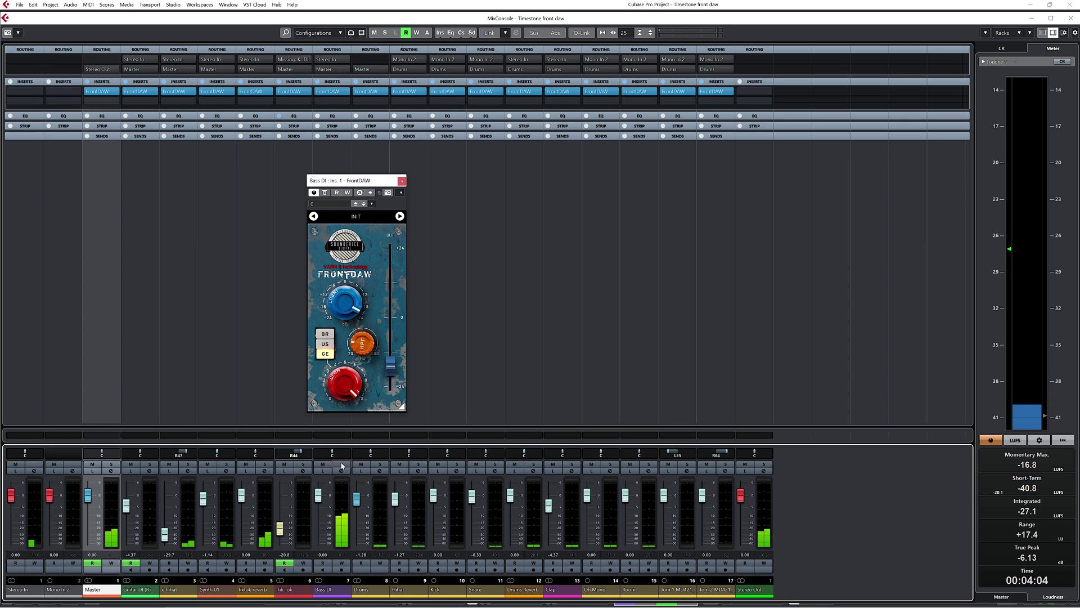
left_click(380, 464)
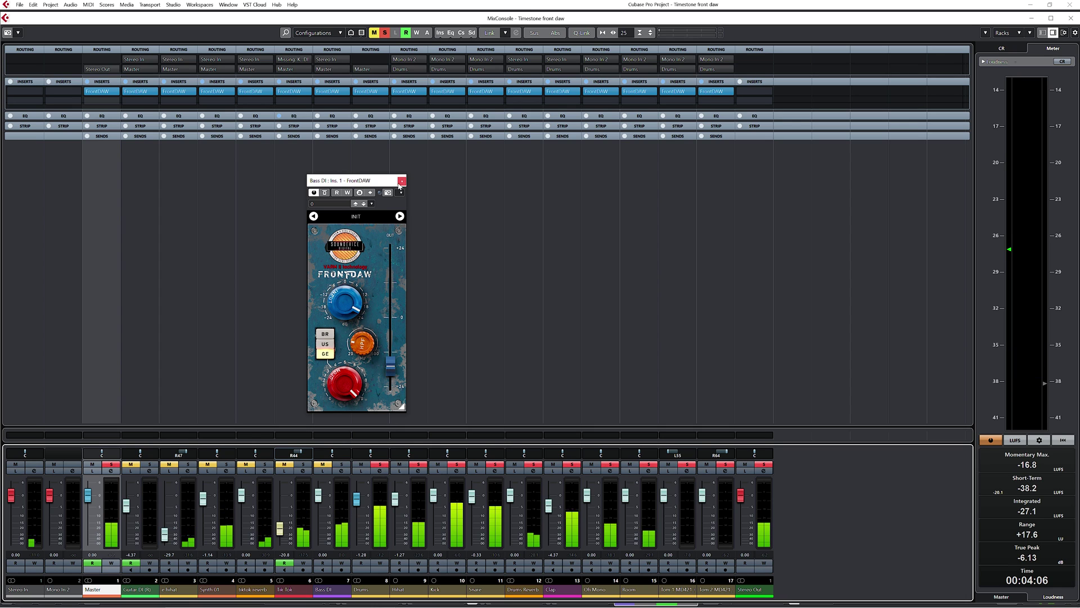
left_click(402, 181)
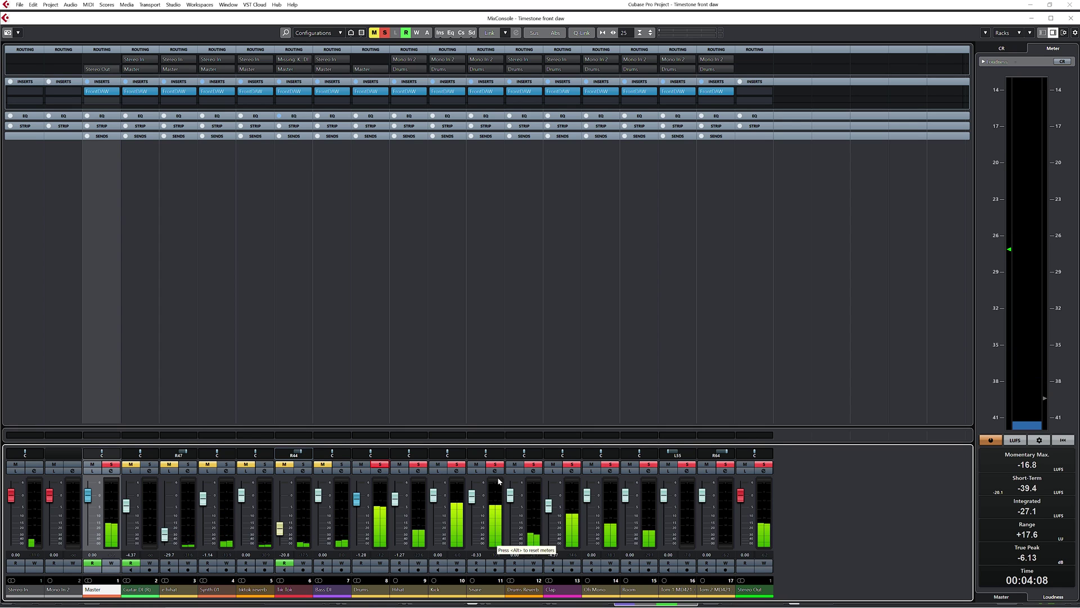
Lower the Snare FrontDAW's output to about -8 dB and compare the snare with the plugin bypassed.
left_click(484, 91)
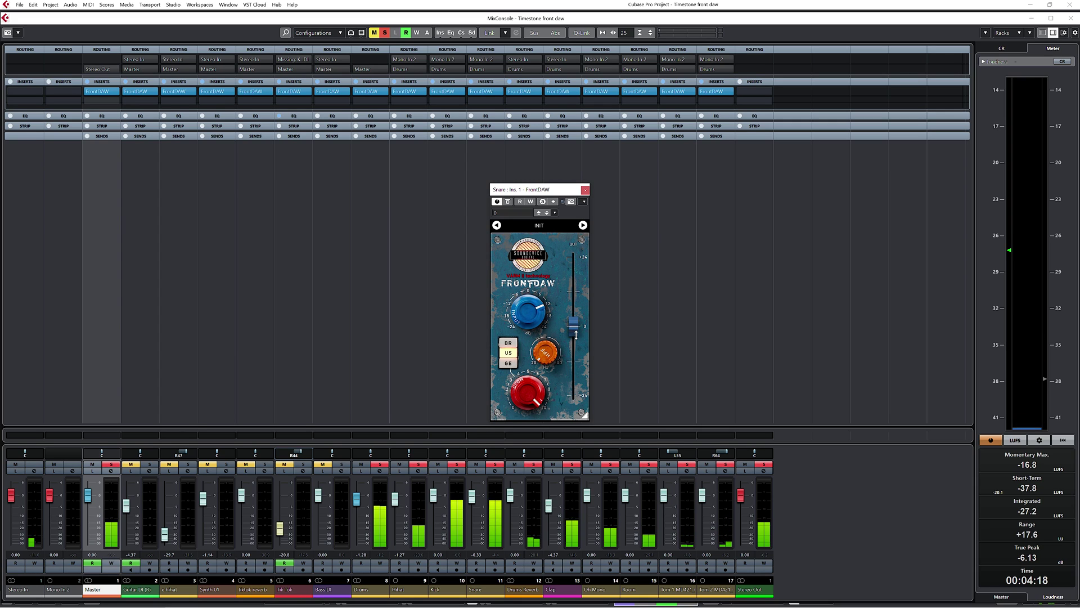
left_click_drag(576, 335, 575, 347)
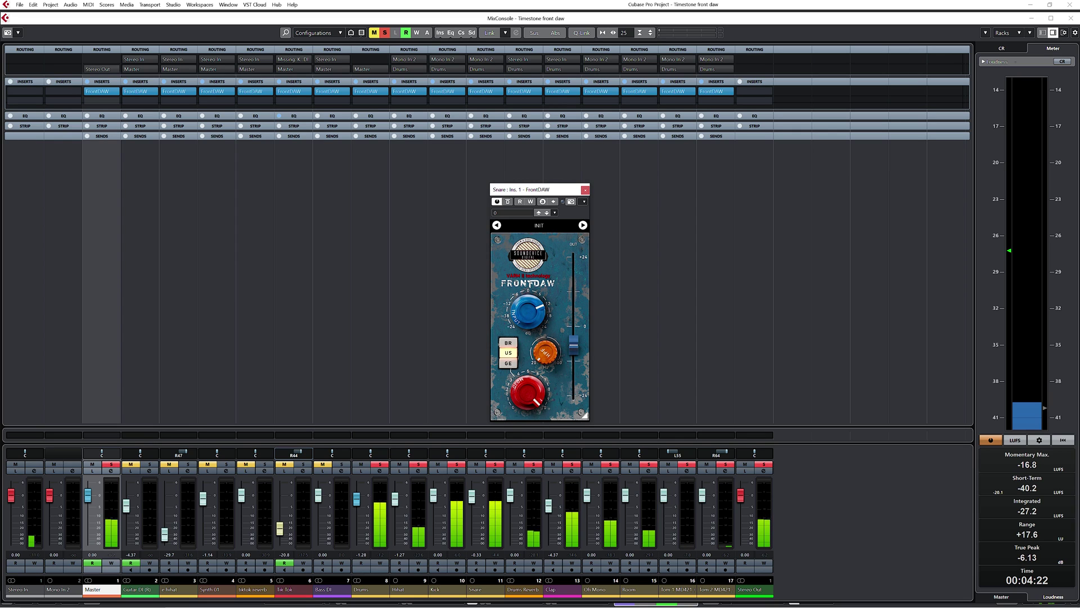
left_click(508, 202)
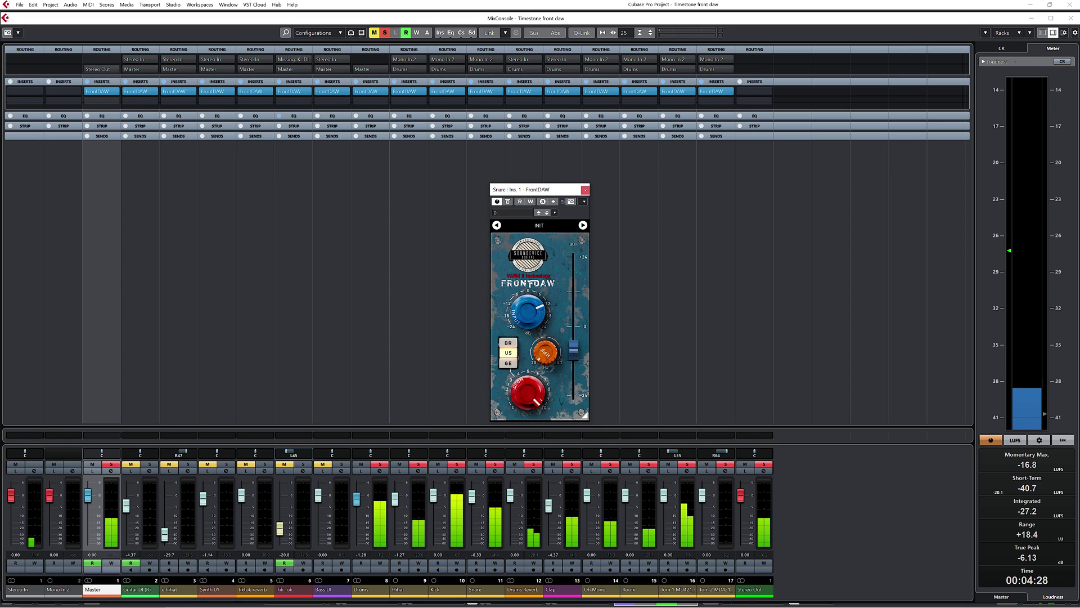
left_click(508, 201)
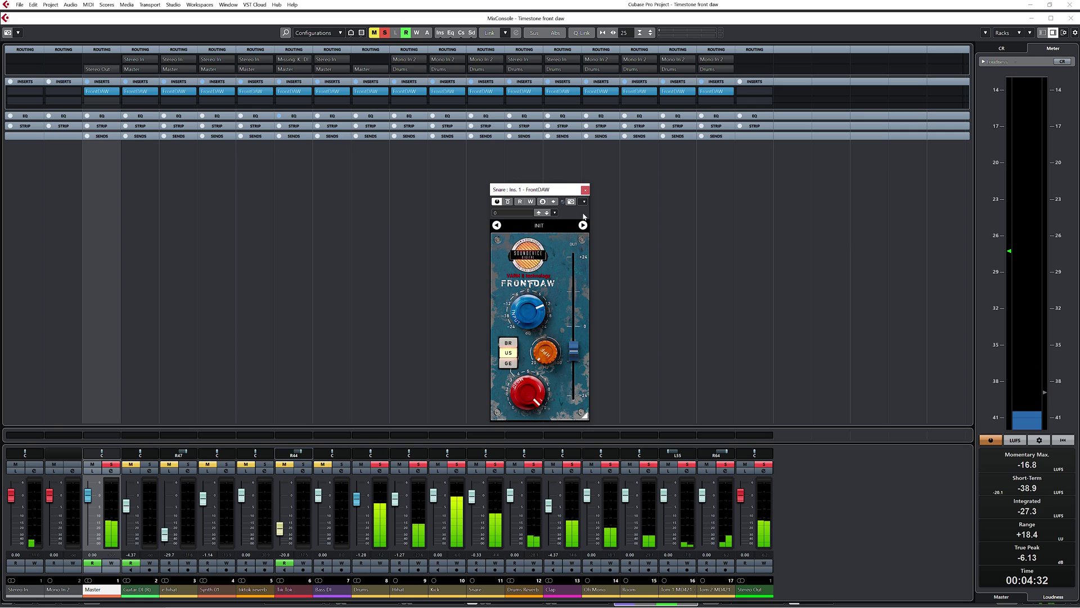
left_click(585, 190)
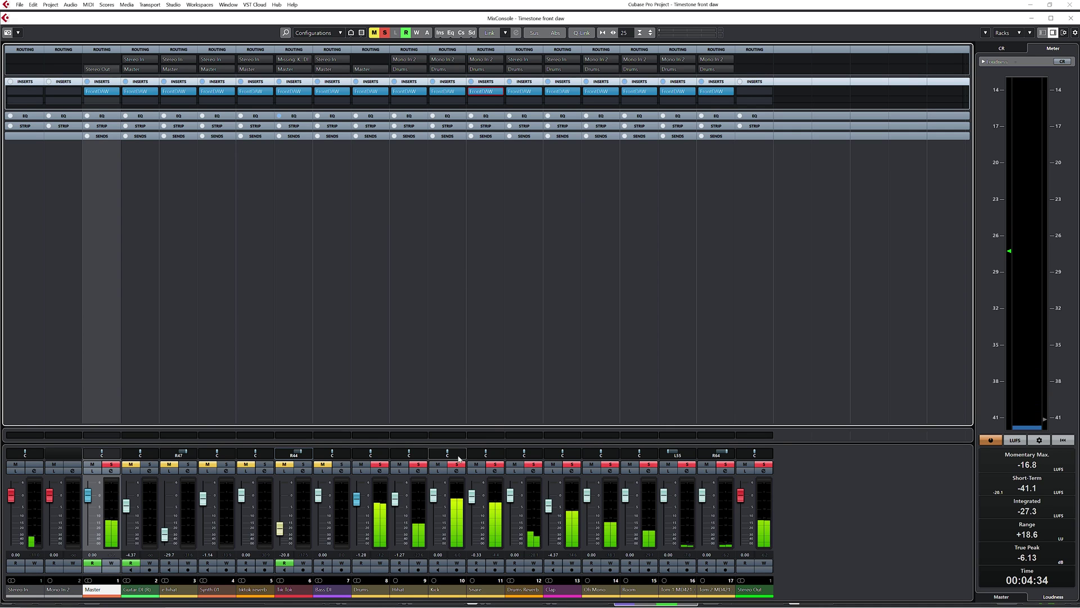
Isolate the Kick with Listen, adjust its FrontDAW's HPF, switch it to BR mode, and close the plugin.
left_click(442, 93)
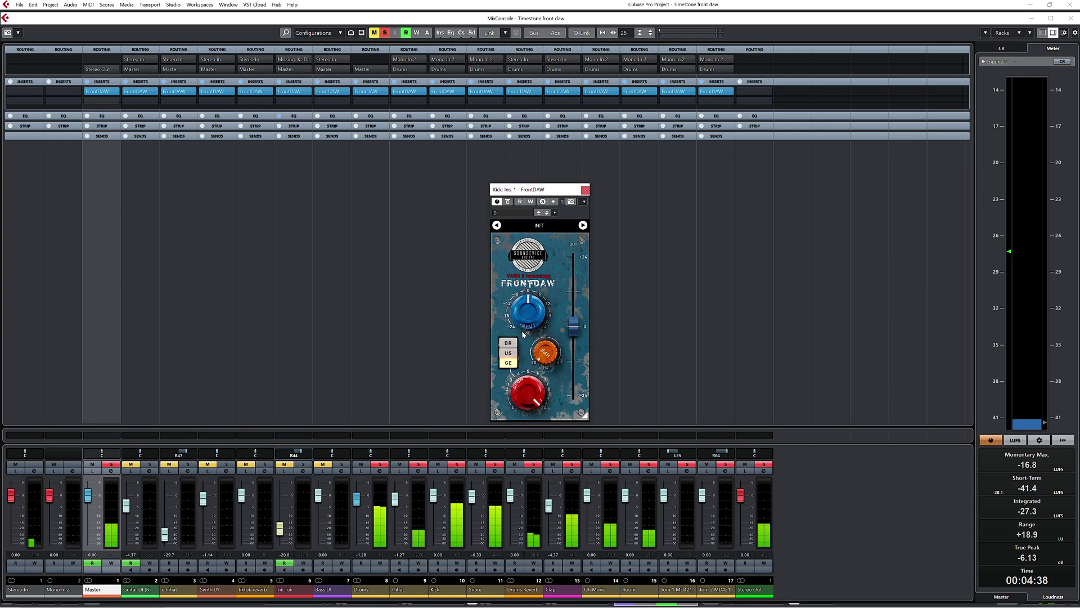
left_click(458, 464)
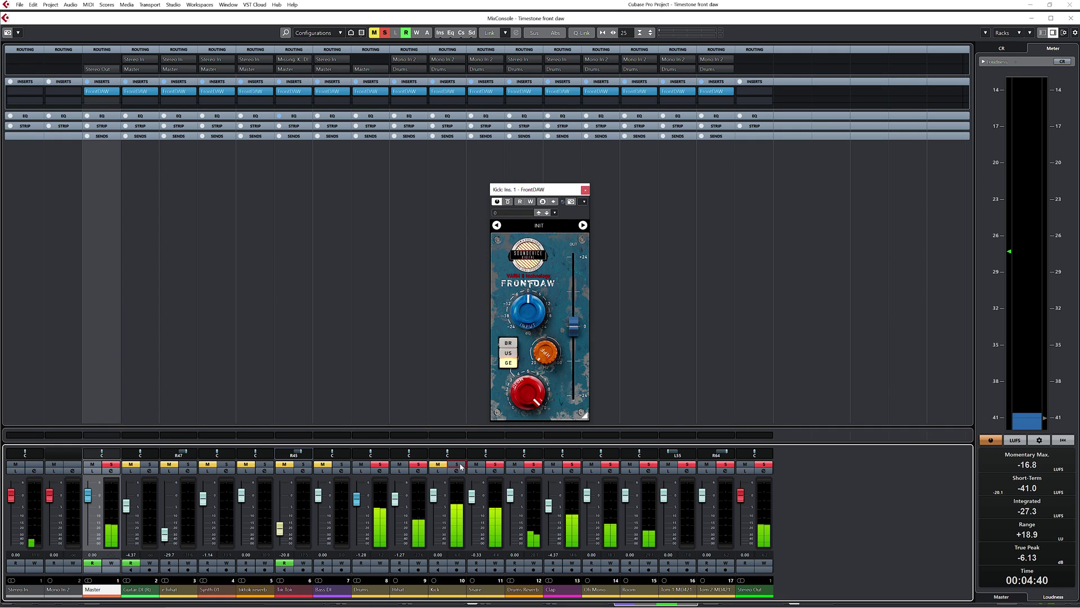
left_click(438, 470)
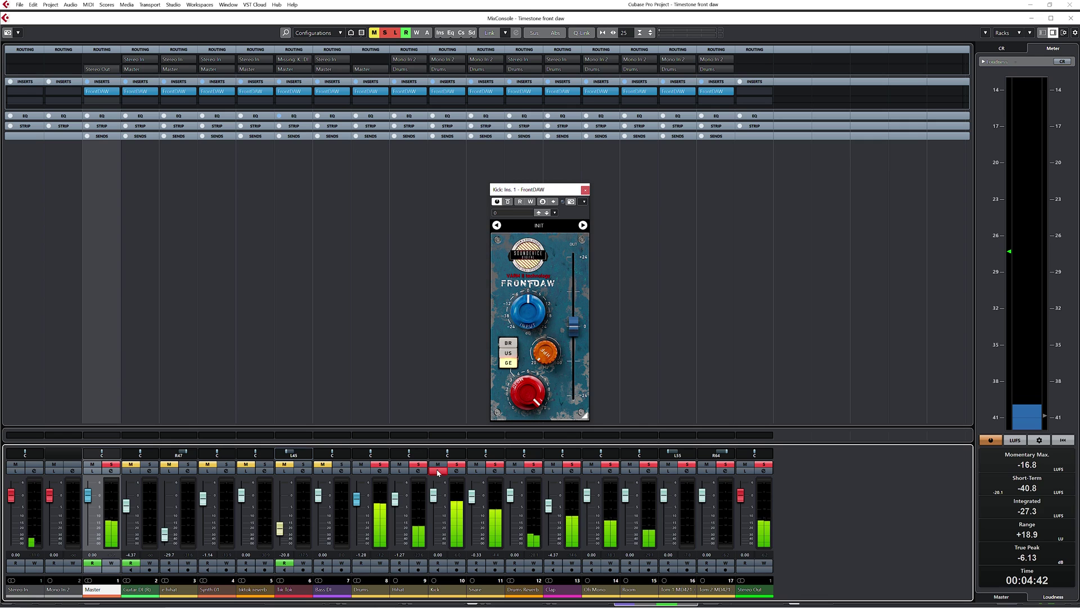
left_click_drag(544, 352, 544, 332)
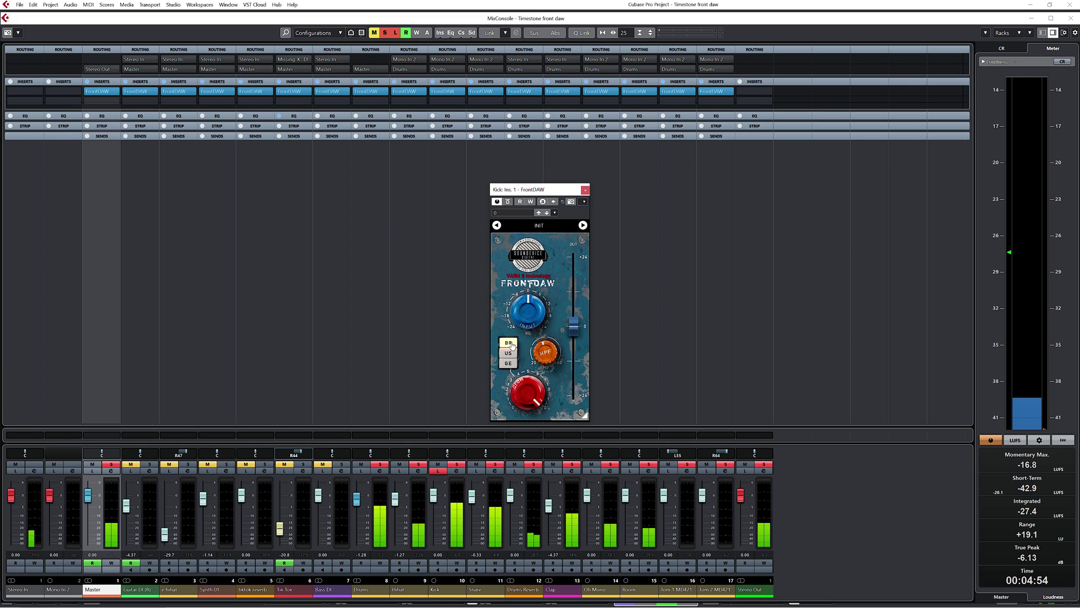
left_click(585, 190)
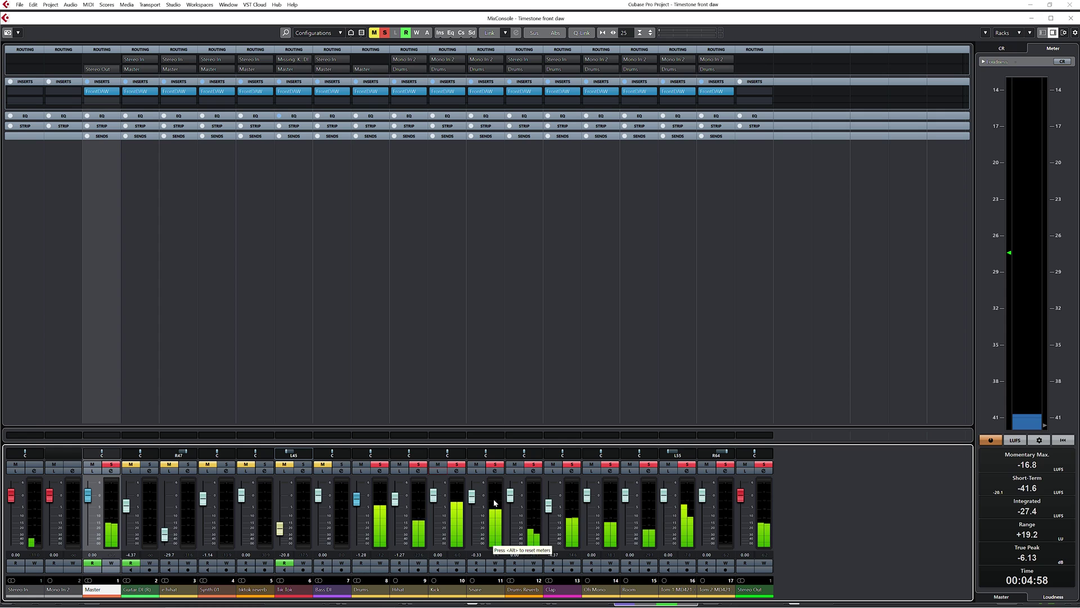
Review the Drums group's FrontDAW settings, close the plugin and take the group out of solo.
left_click(385, 502)
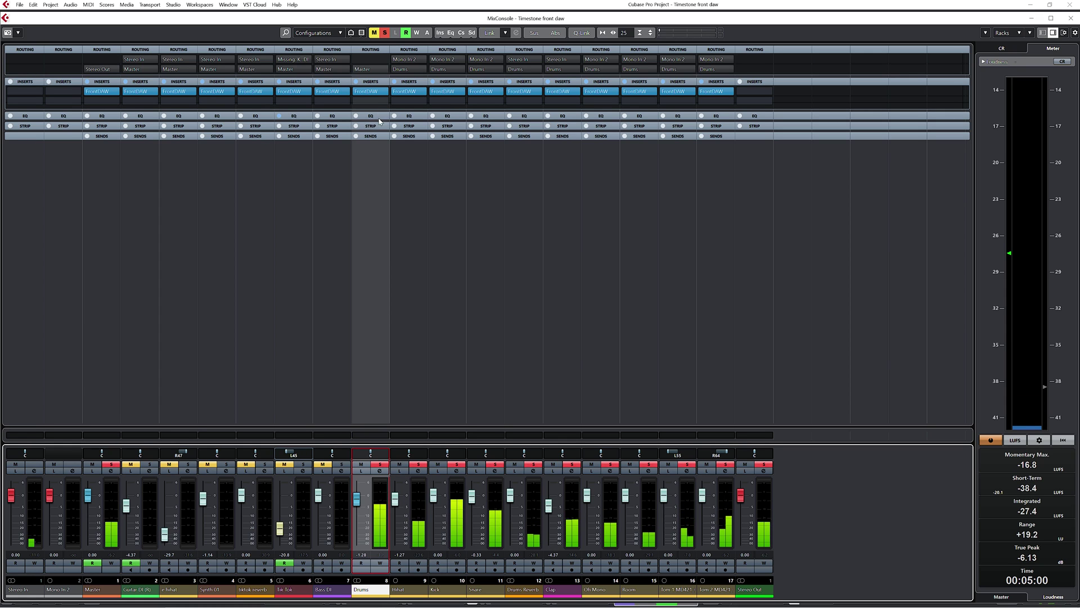
left_click(366, 91)
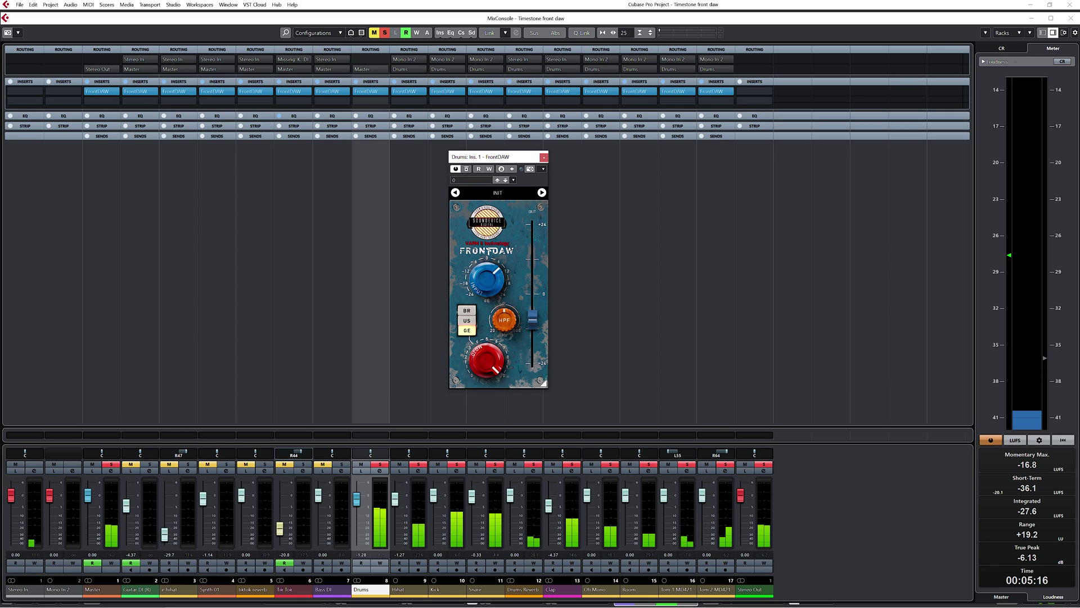
left_click(542, 159)
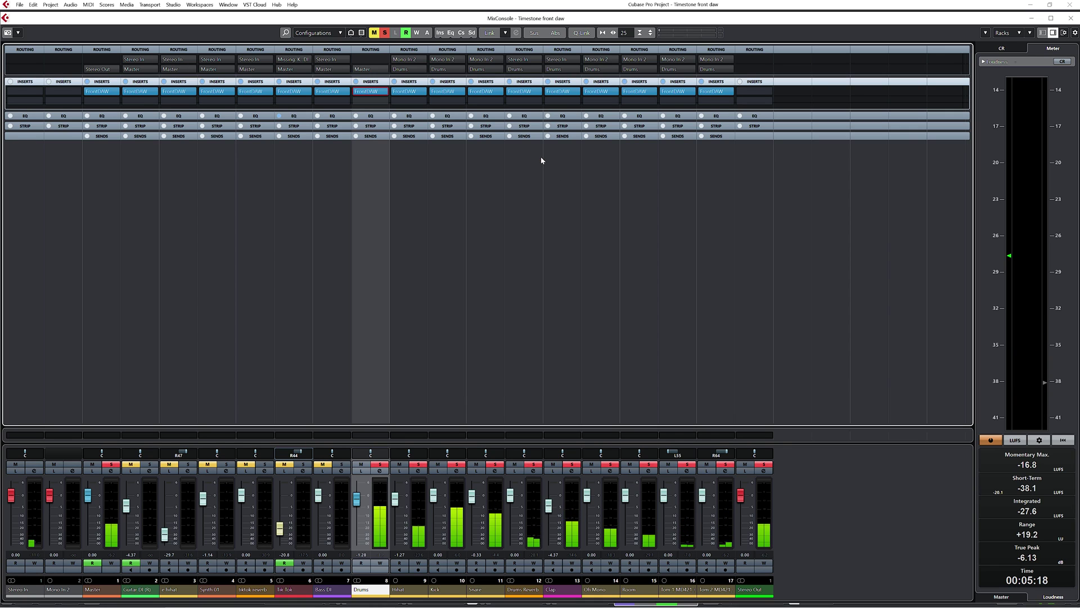
left_click(385, 465)
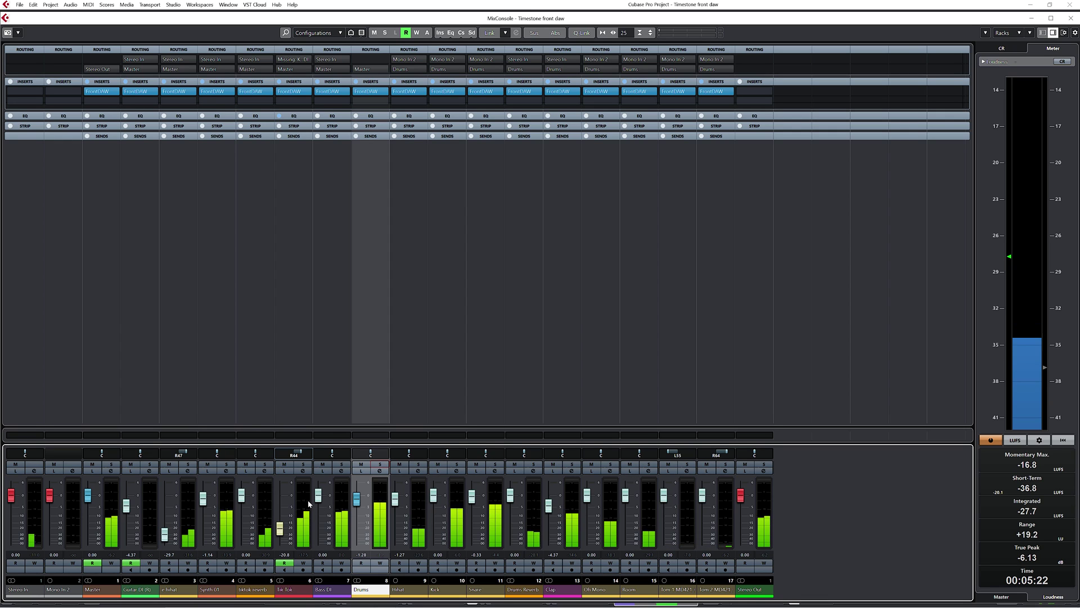
Solo Synth 01, raise its FrontDAW's input to maximum and lower the output to about -9 dB.
left_click(226, 465)
left_click(214, 91)
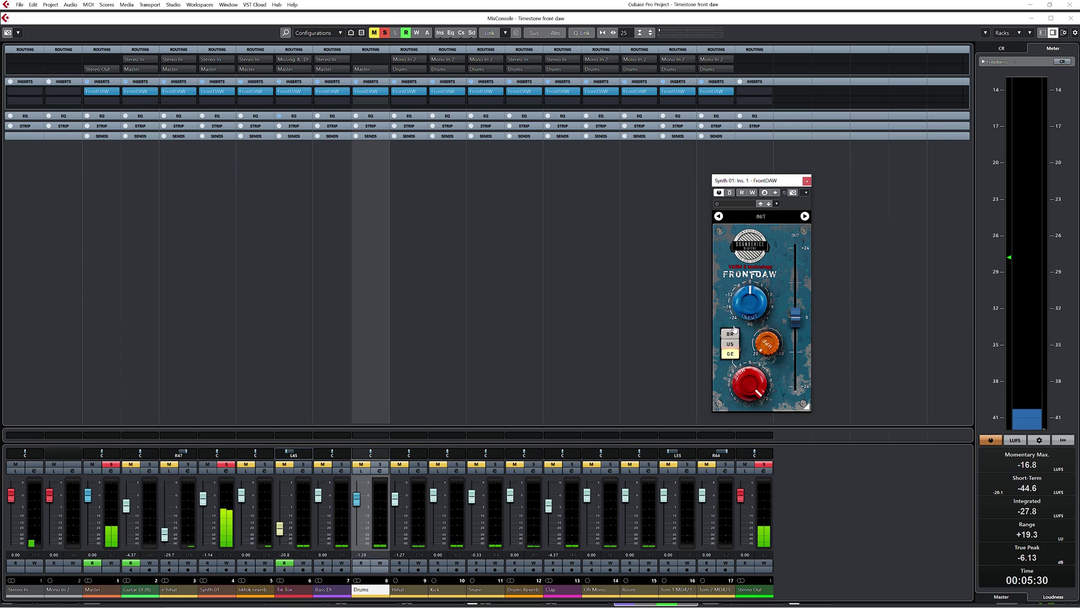
left_click_drag(744, 302, 744, 281)
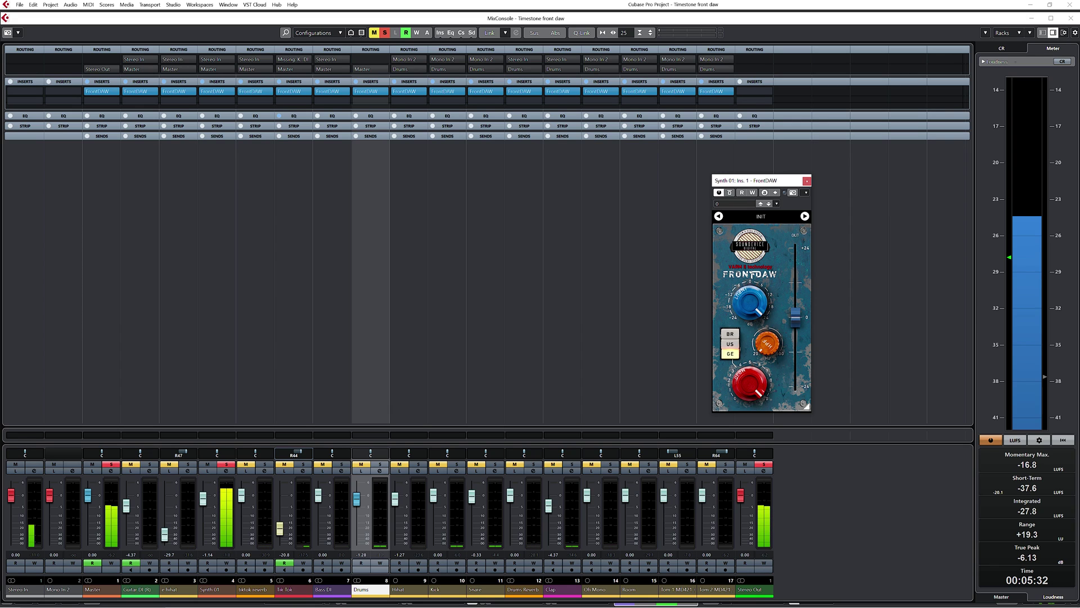
left_click_drag(795, 316, 796, 342)
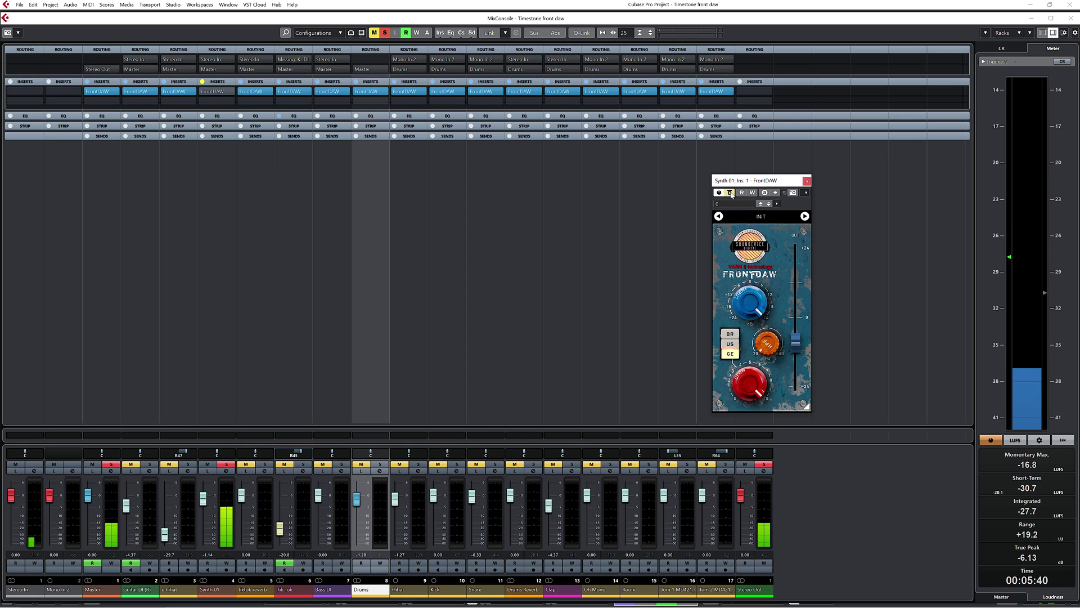
Lower the Synth 01 FrontDAW's output to about -17 dB, compare the synth with the plugin bypassed, and unsolo it.
left_click_drag(796, 342, 796, 353)
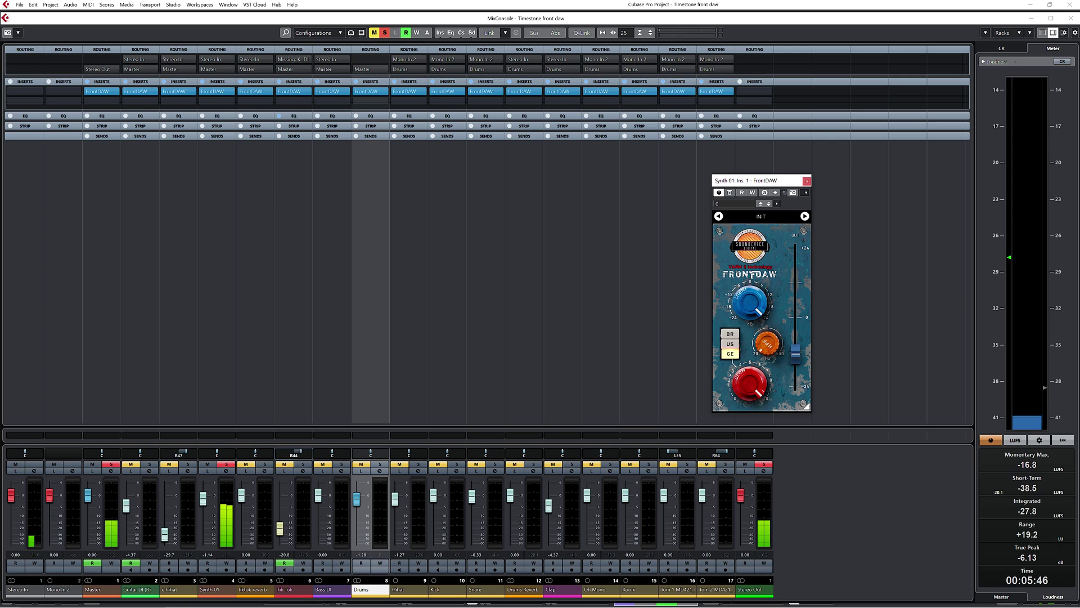
left_click(730, 193)
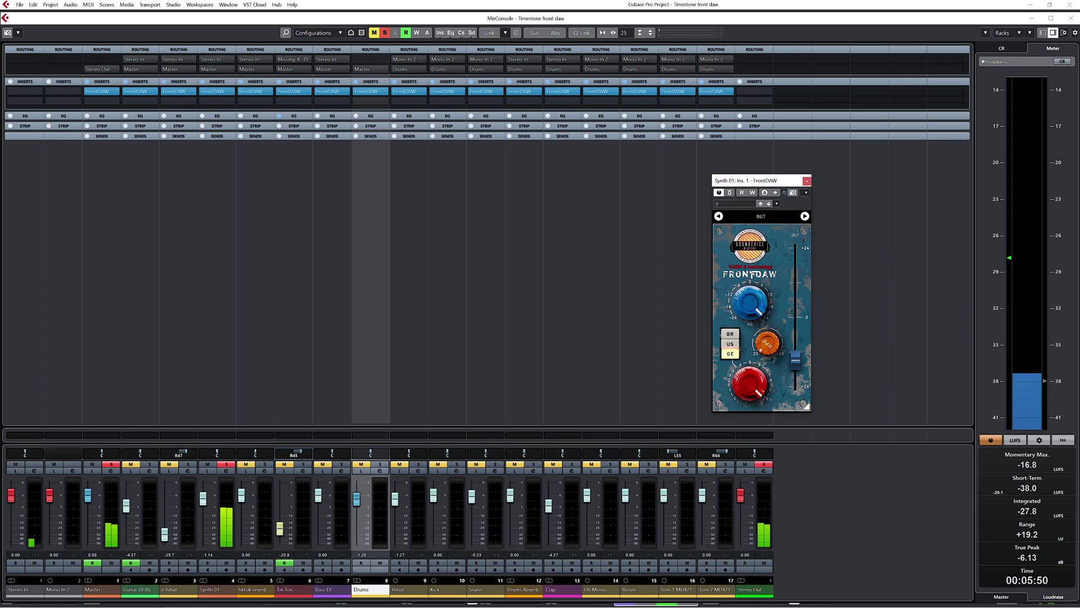
left_click(226, 464)
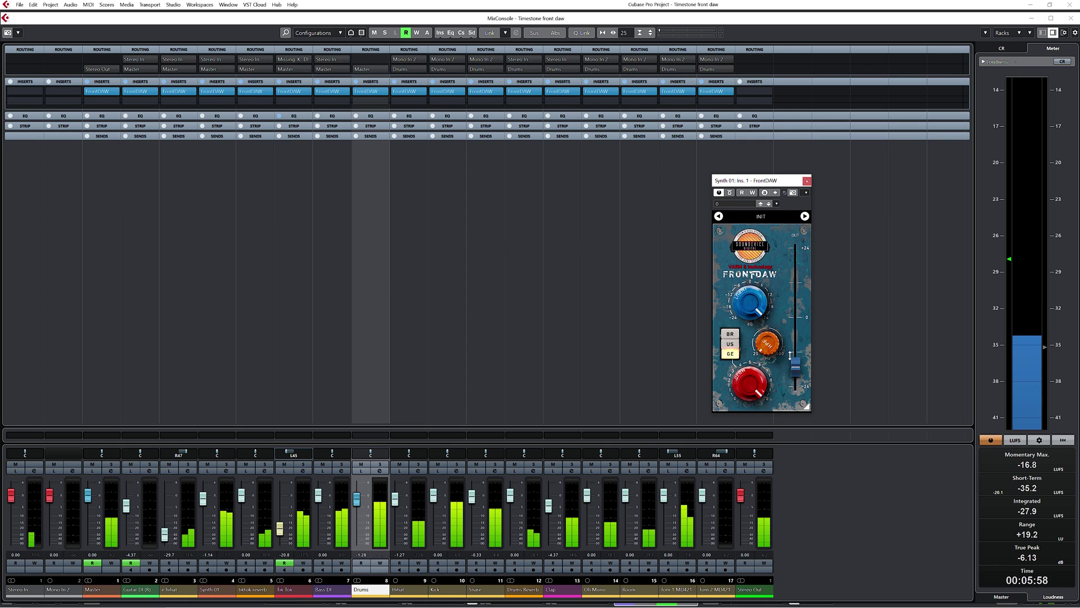
Check the Bass DI FrontDAW's settings, and close both the Bass DI and Synth 01 plugins.
left_click(330, 91)
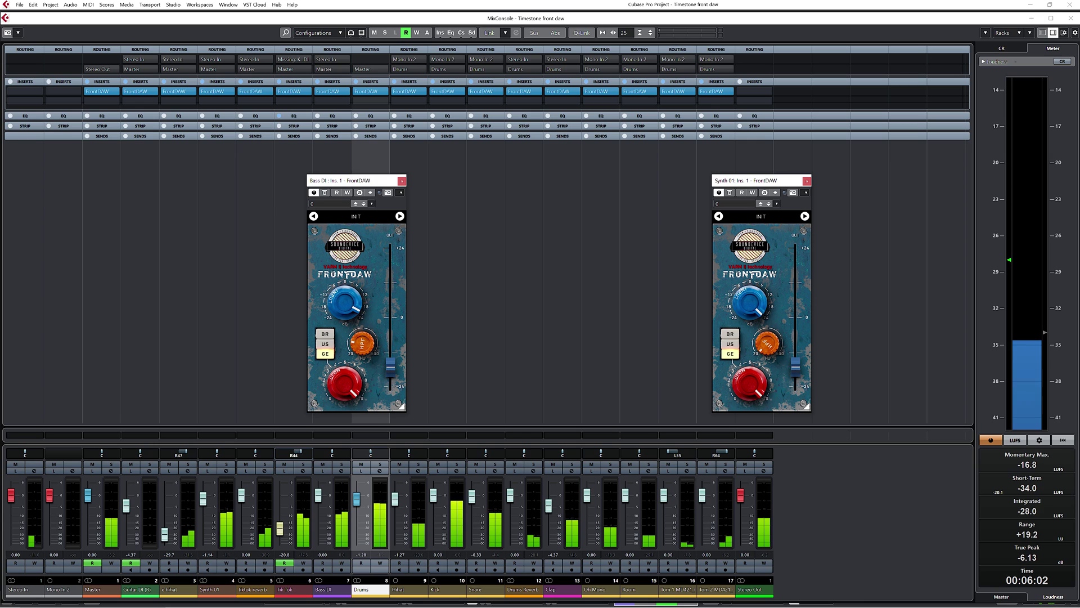
key("Escape")
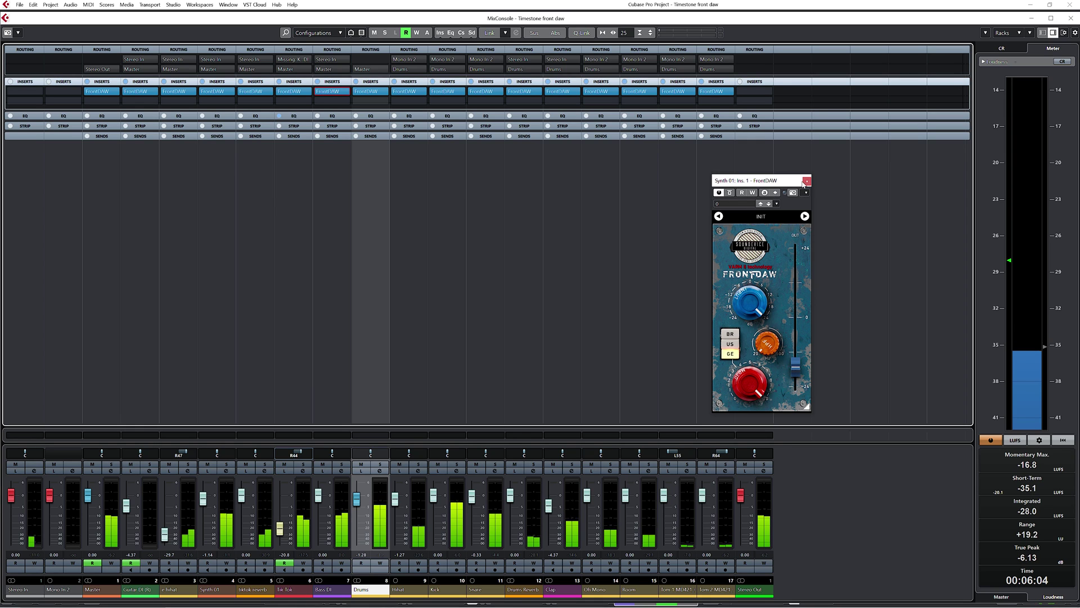
left_click(807, 180)
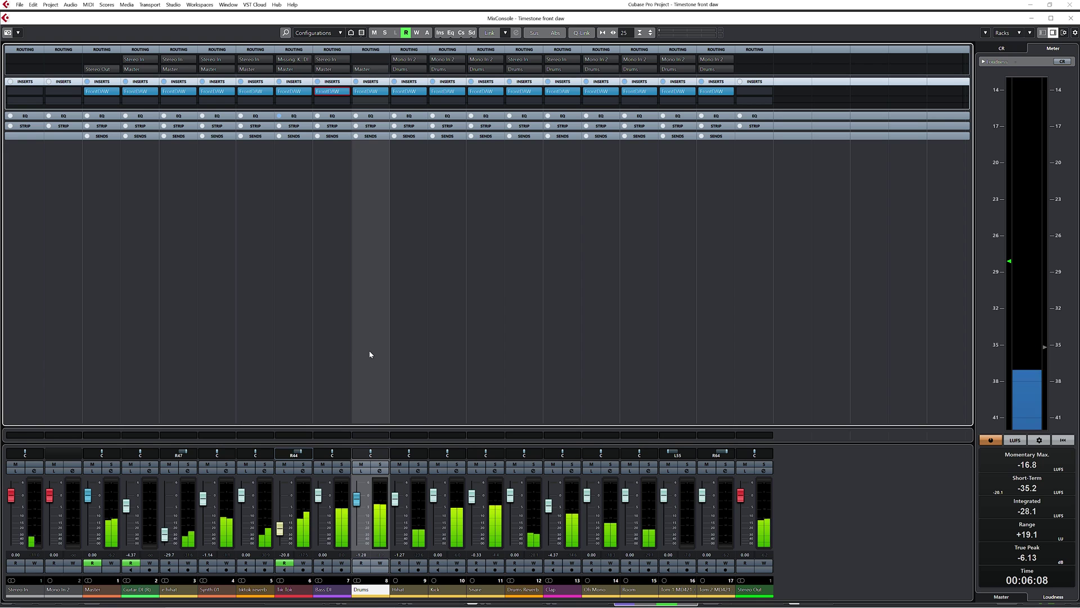
Solo the Tik Tok and tiktok reverb channels, open their FrontDAWs, and lower Tik Tok's output to about -7 dB.
left_click(303, 464)
left_click(287, 92)
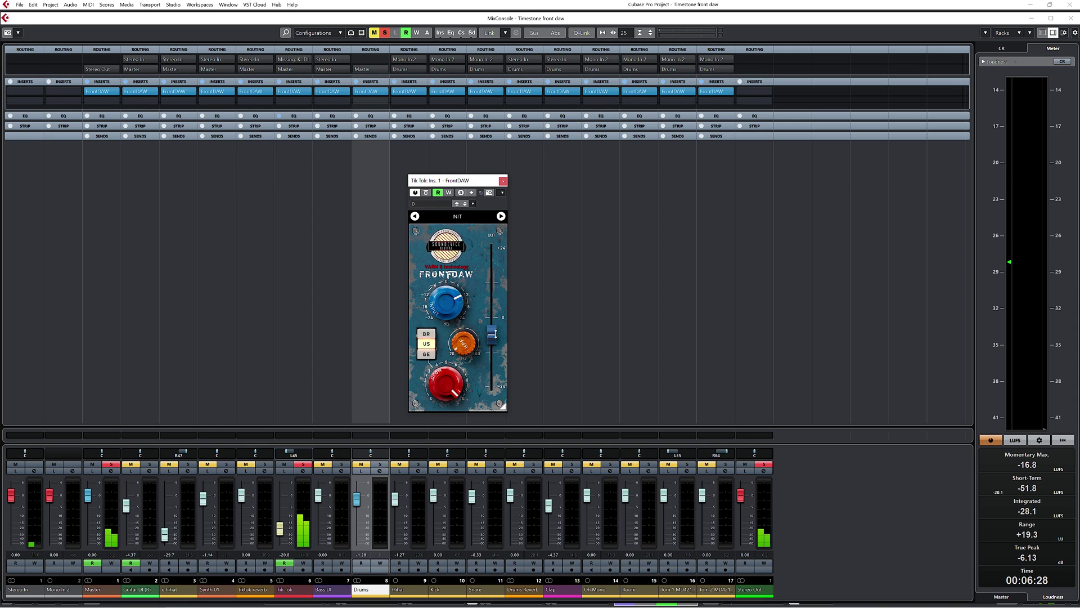
left_click(267, 466)
left_click(251, 92)
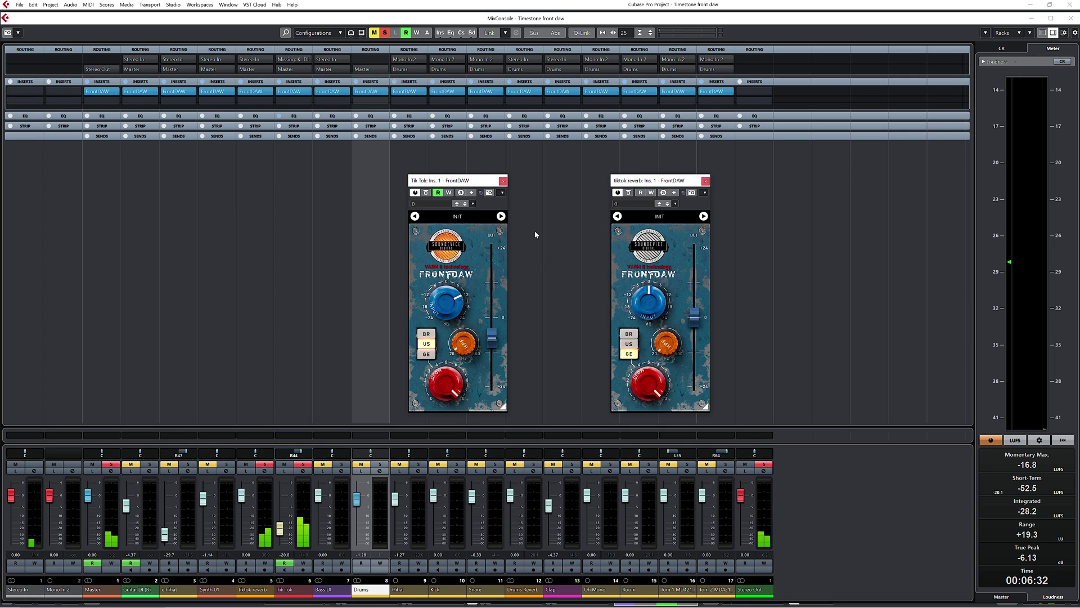
Raise the tiktok reverb FrontDAW's input and HPF, lower its output to about -20 dB, and compare it with the plugin bypassed.
left_click_drag(649, 302, 684, 341)
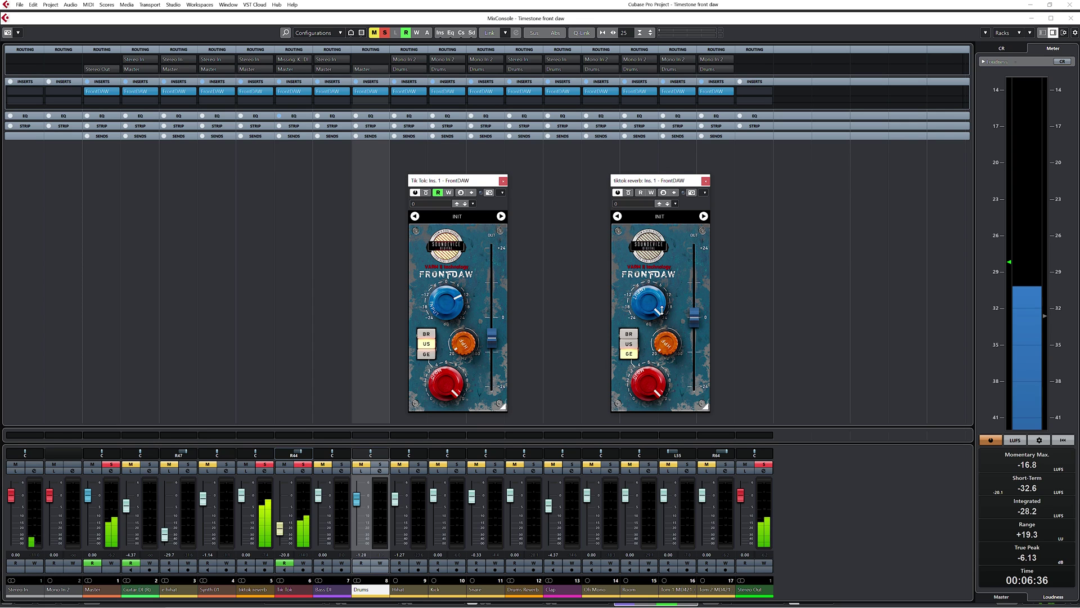
left_click_drag(666, 342, 690, 365)
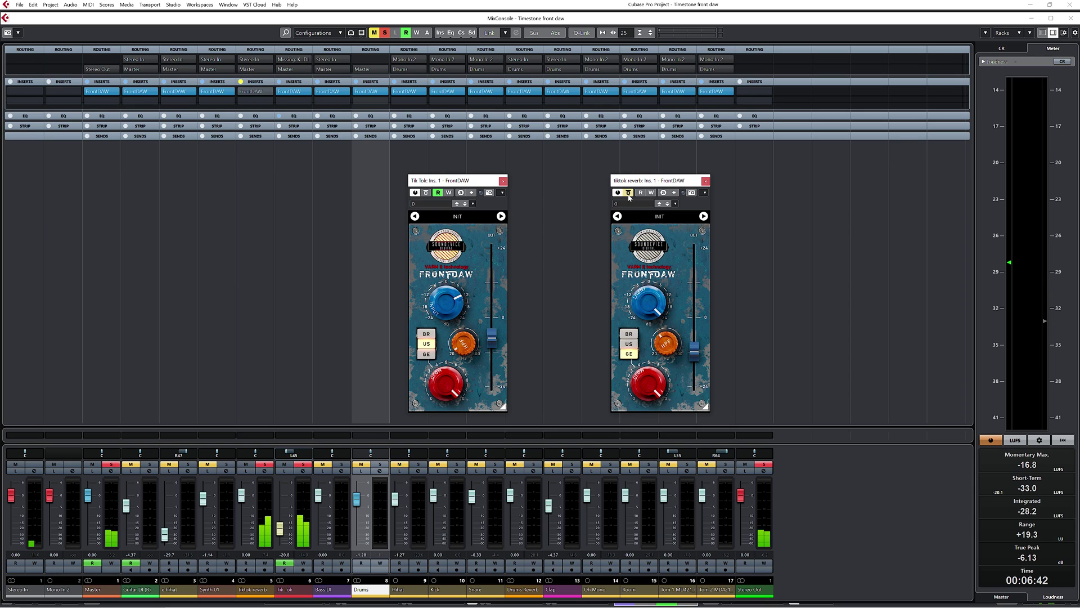
left_click_drag(691, 365, 691, 380)
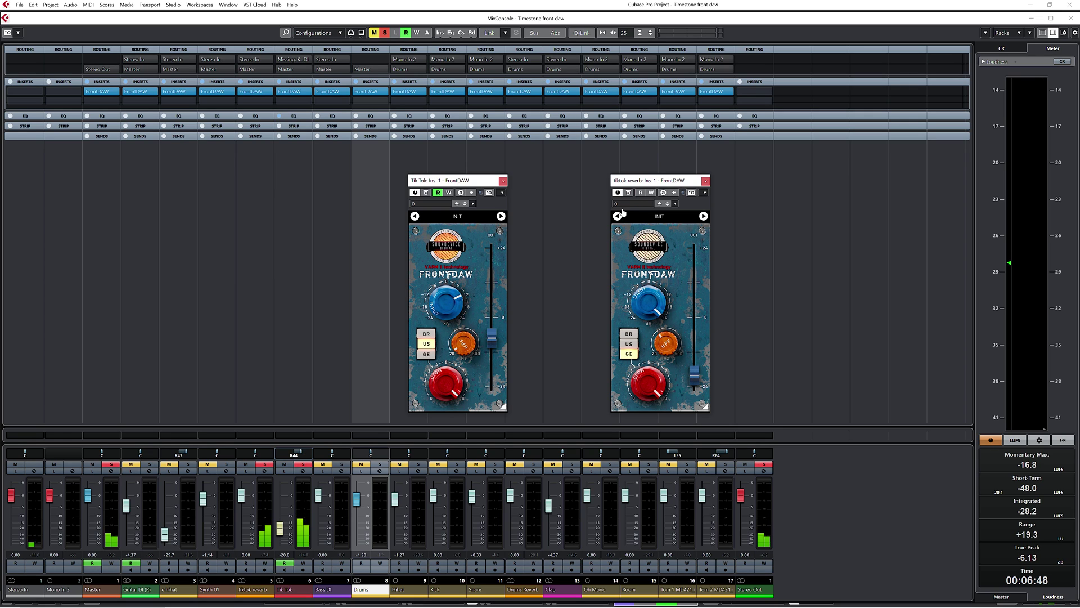
left_click(629, 194)
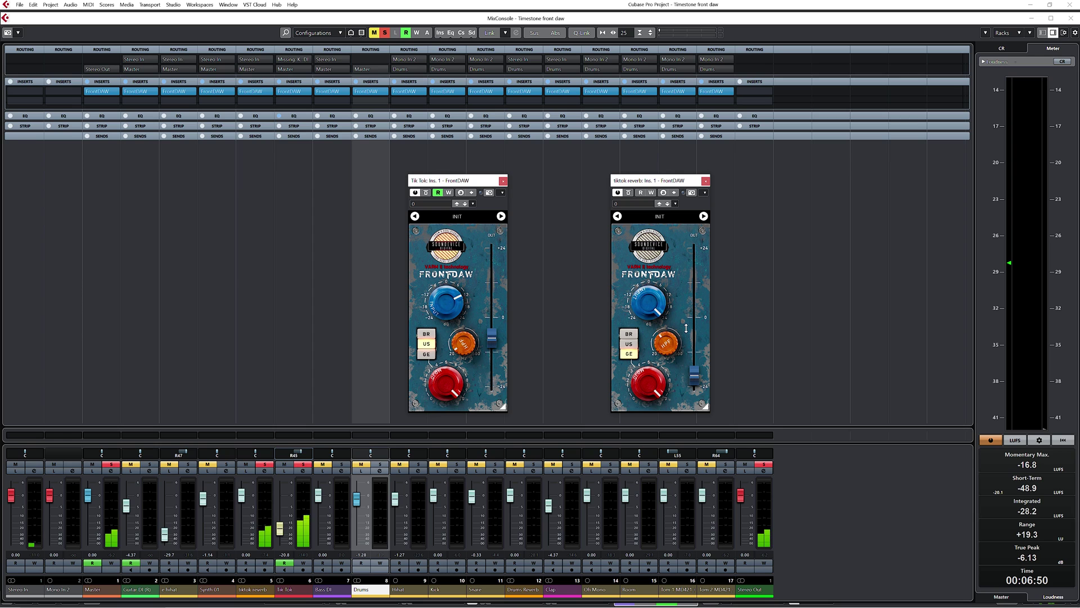
left_click_drag(649, 303, 649, 313)
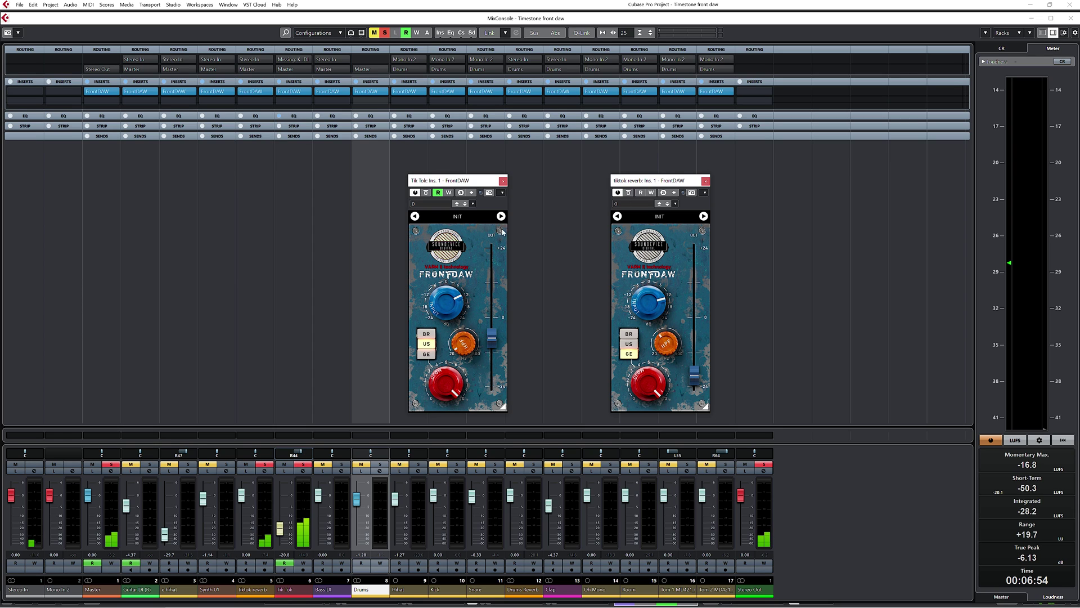
Unsolo the tiktok reverb and Tik Tok channels and close both of their FrontDAWs.
left_click(266, 464)
left_click(303, 465)
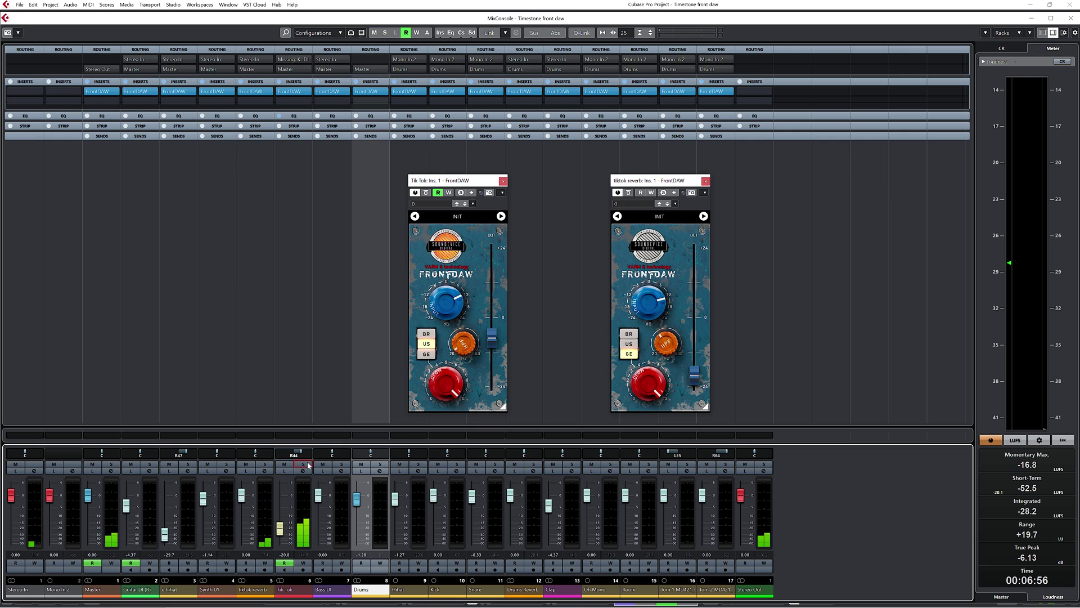
left_click(706, 181)
left_click(503, 181)
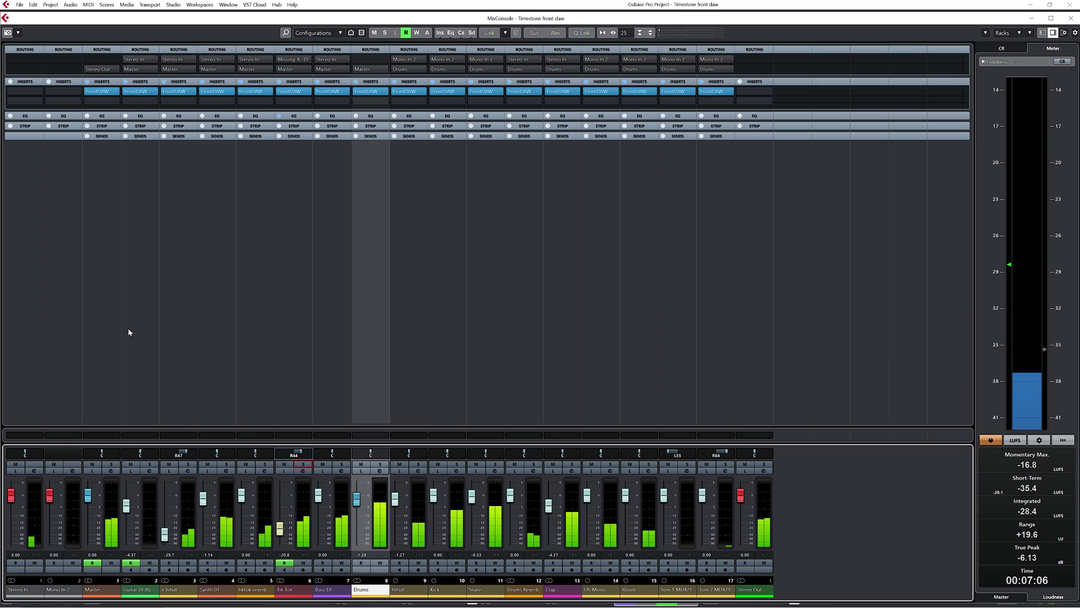
Open the Master's FrontDAW, set its output to about -6 dB, and compare the mix with that plugin bypassed.
left_click(102, 95)
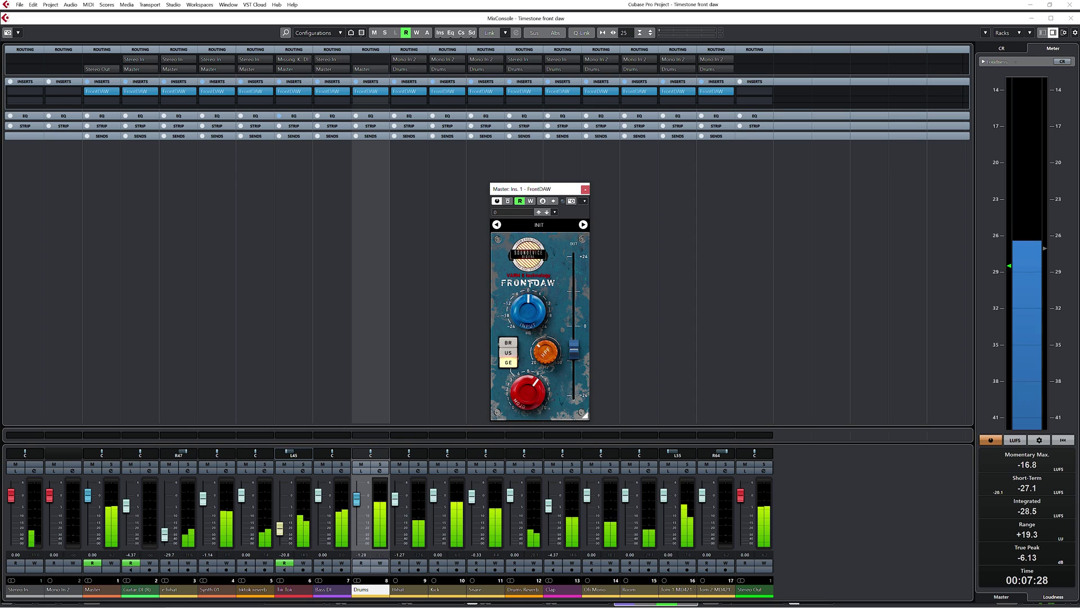
left_click(508, 201)
left_click(508, 202)
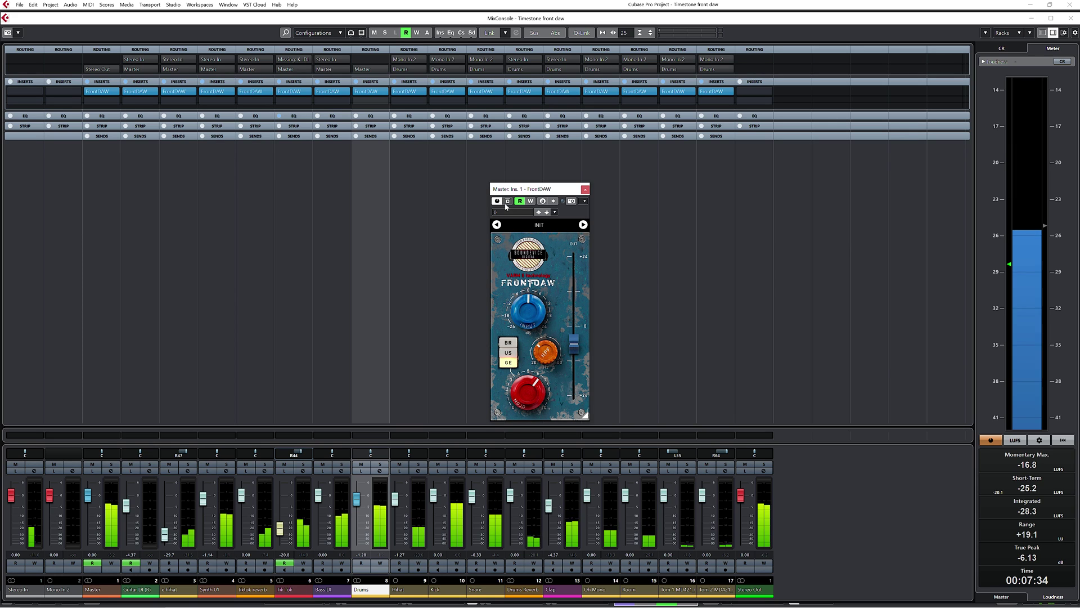
Set the Master FrontDAW's output to about -9 dB, compare the mix with all inserts bypassed and enabled, and close the plugin.
left_click(440, 33)
left_click(440, 32)
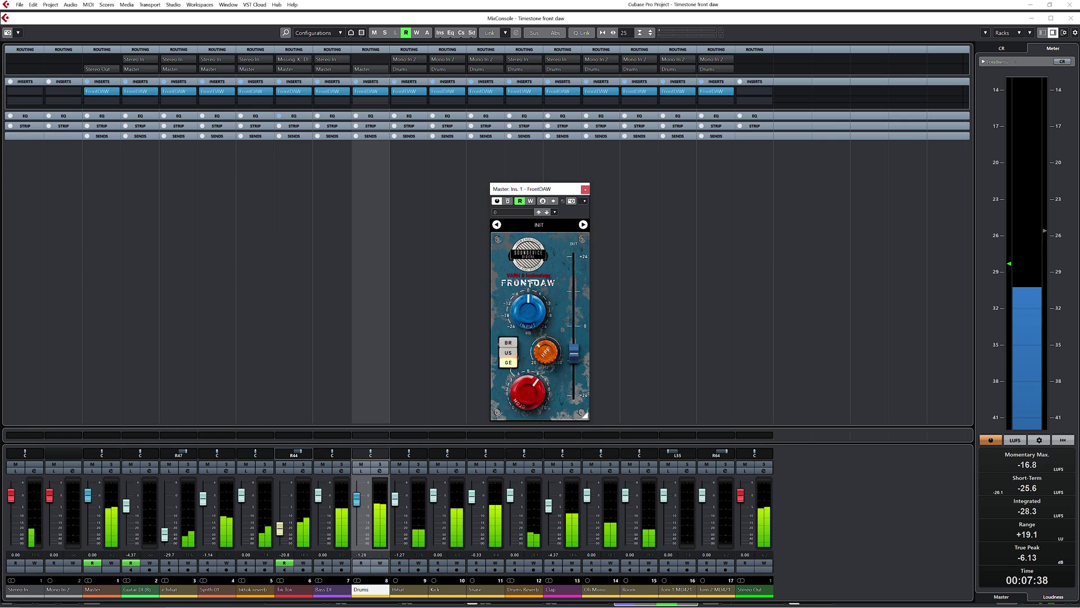
left_click(440, 32)
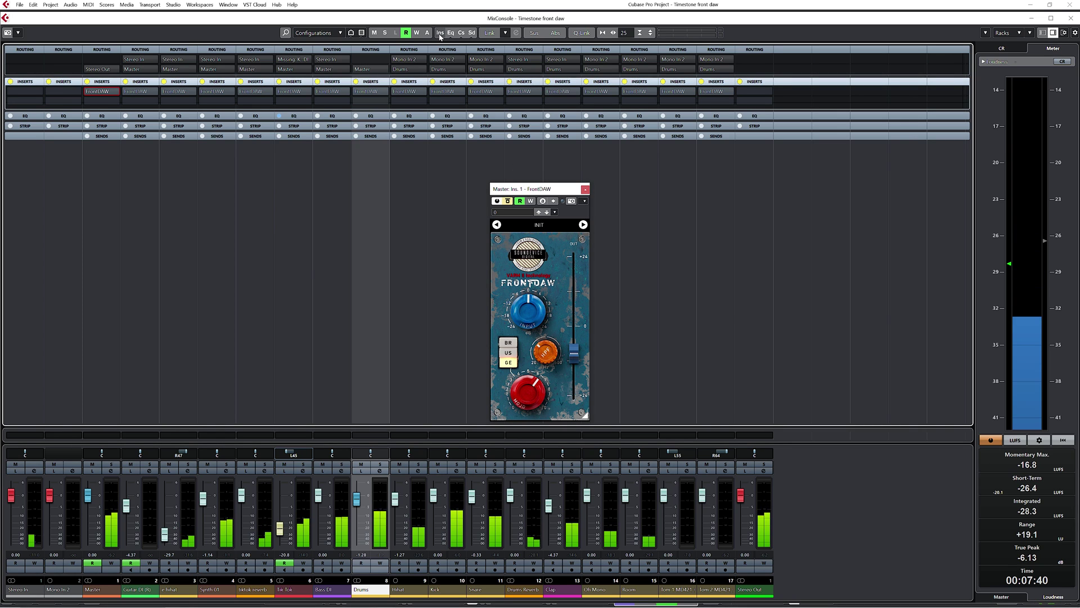
left_click(440, 33)
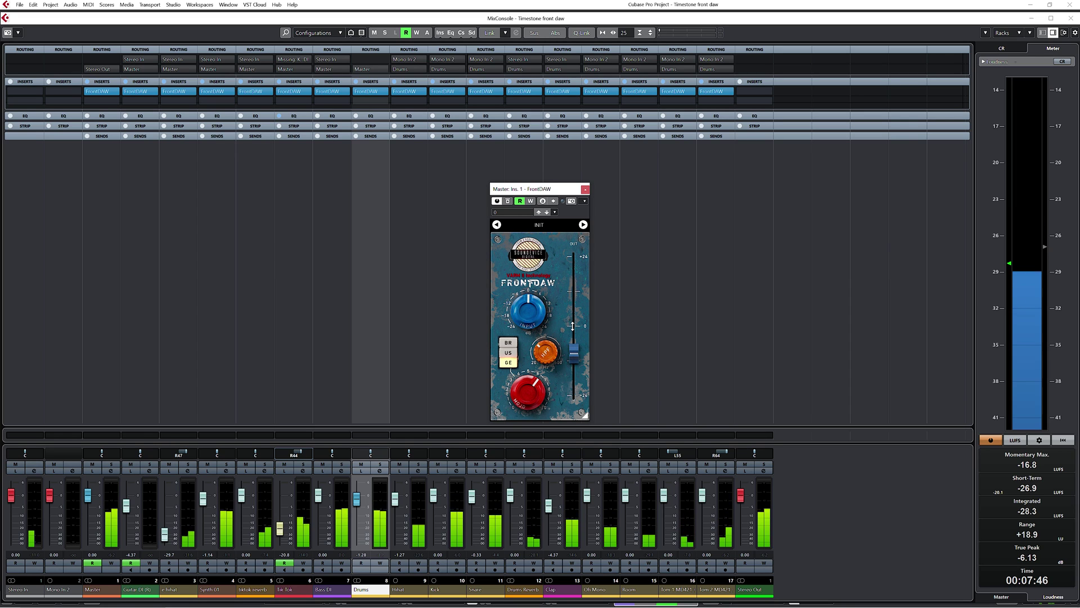
left_click(440, 33)
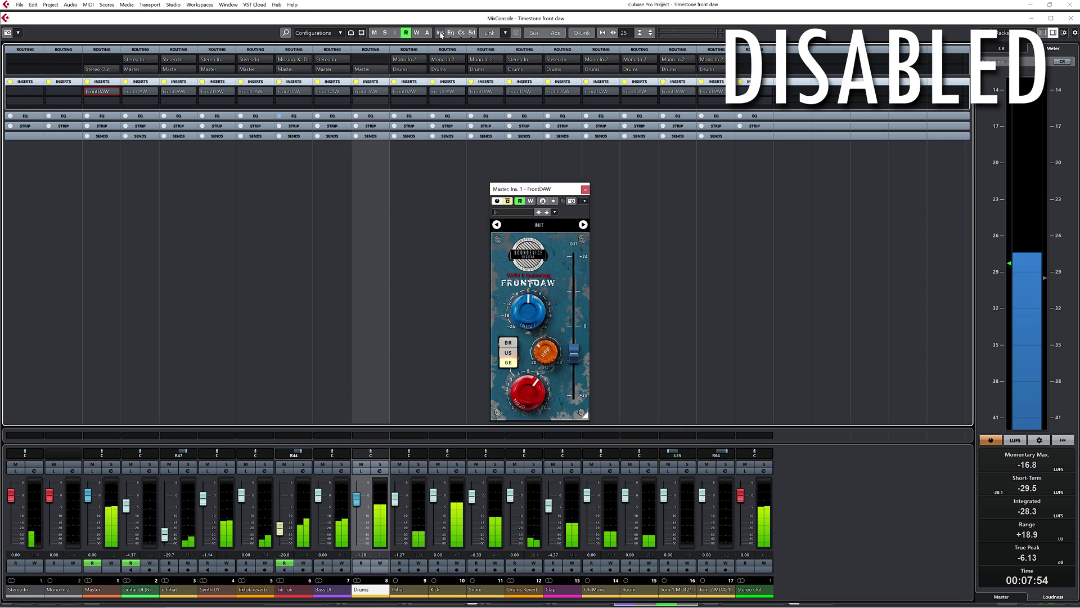
left_click(441, 35)
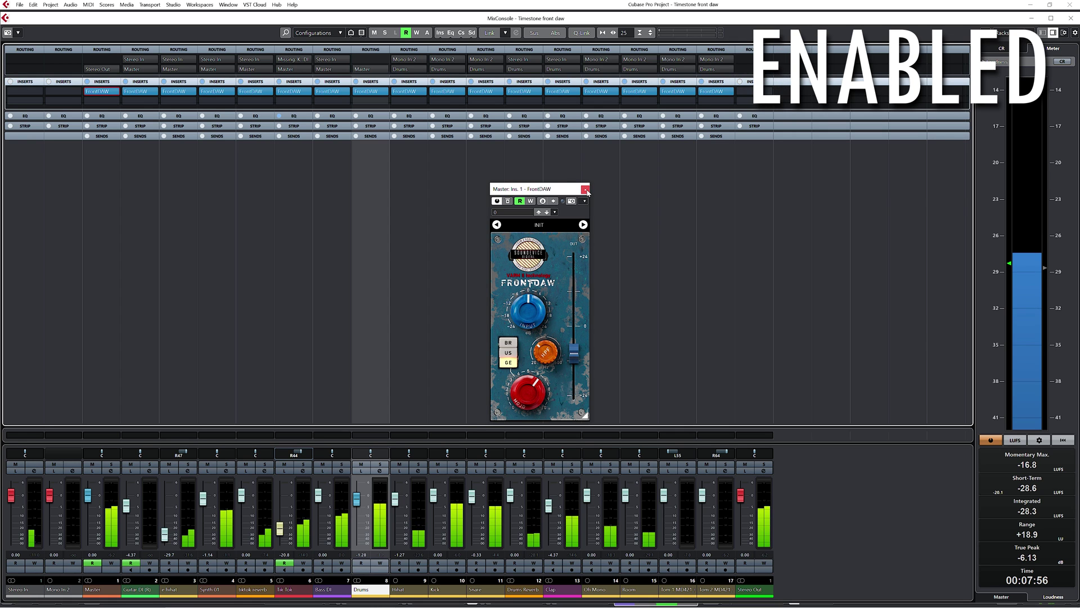
left_click(586, 190)
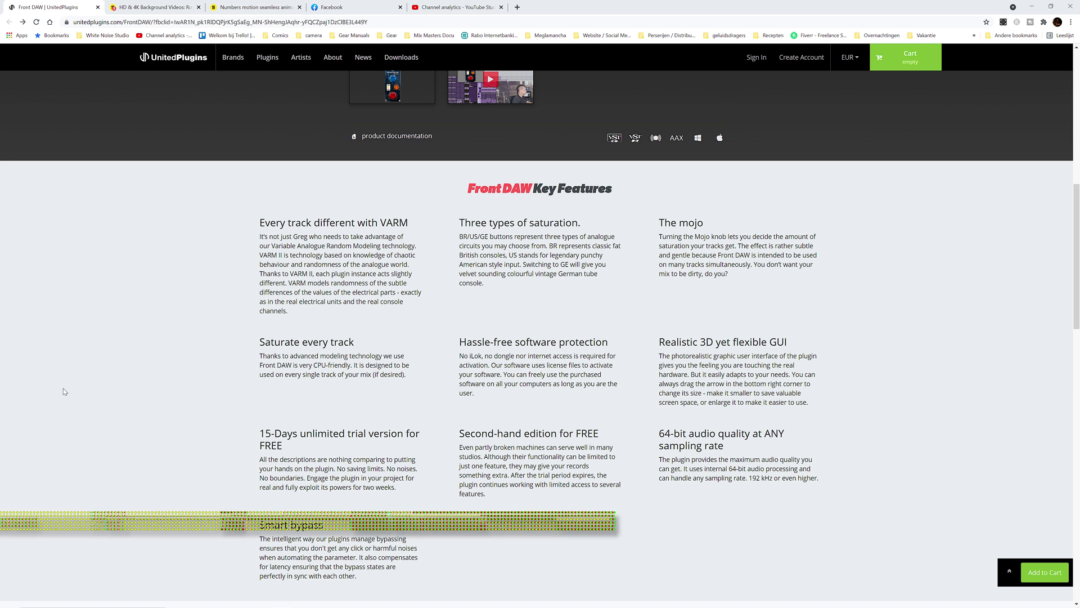